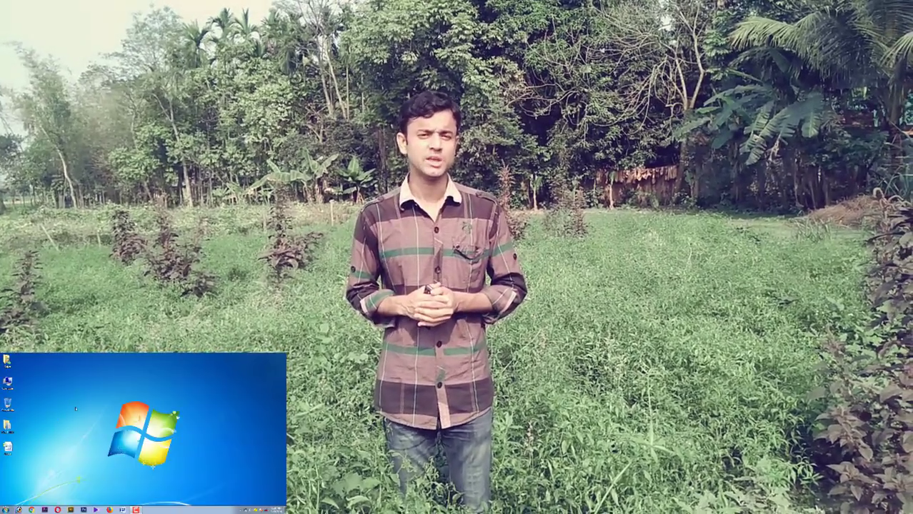
Refresh the desktop and launch Word 2007 with a new blank Document1
right_click(70, 404)
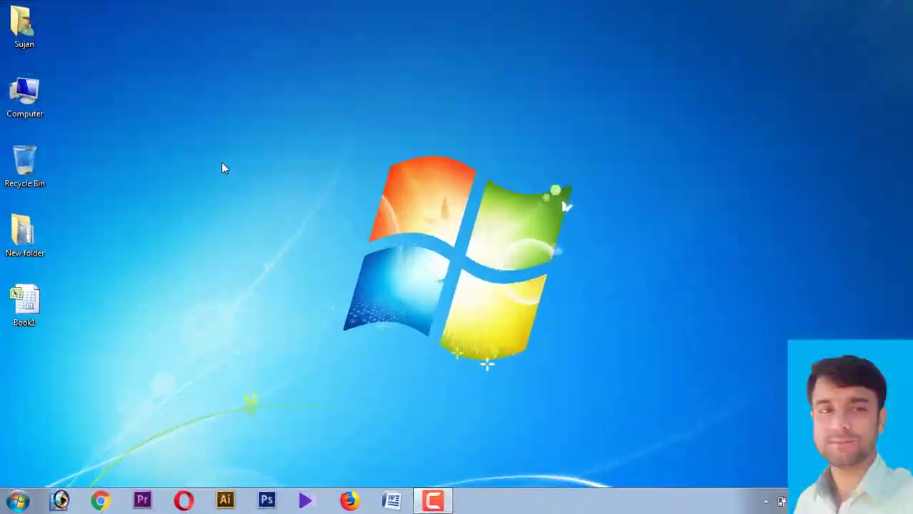
right_click(223, 163)
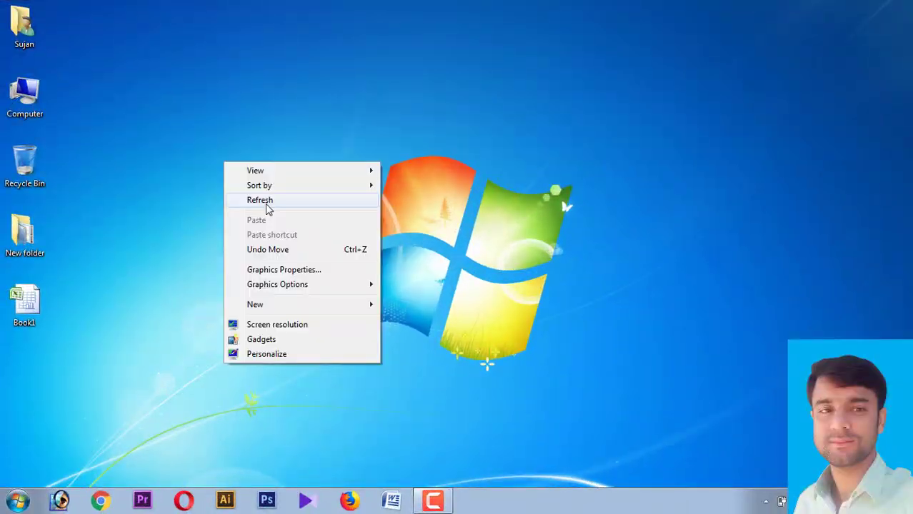
left_click(265, 204)
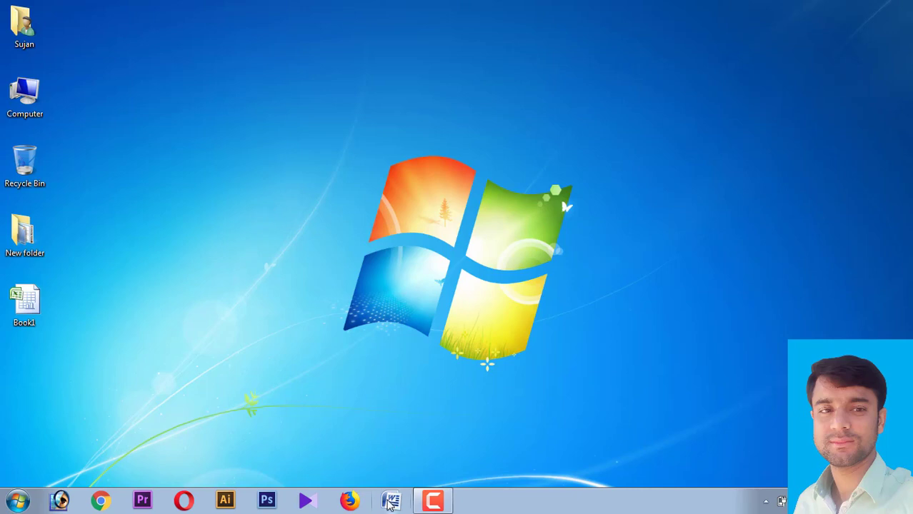
left_click(389, 501)
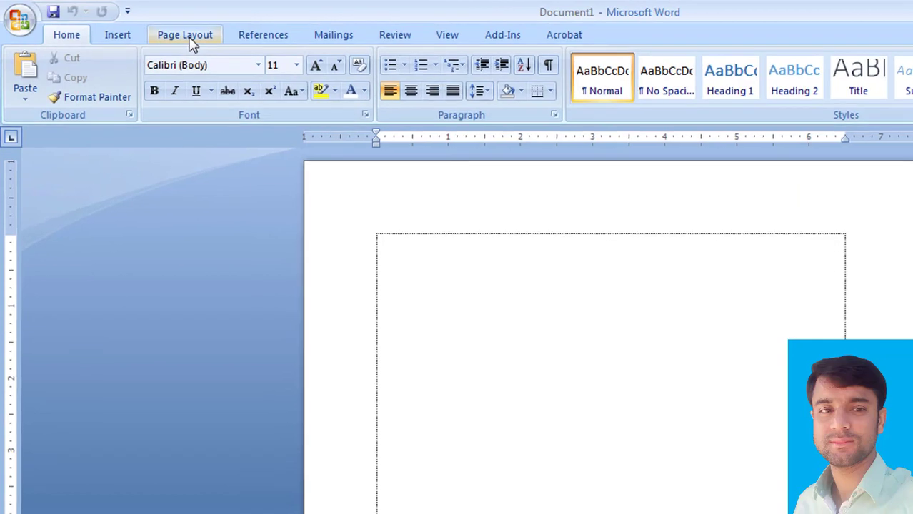
Set the page to landscape orientation with 0.50-inch margins on all sides
left_click(143, 31)
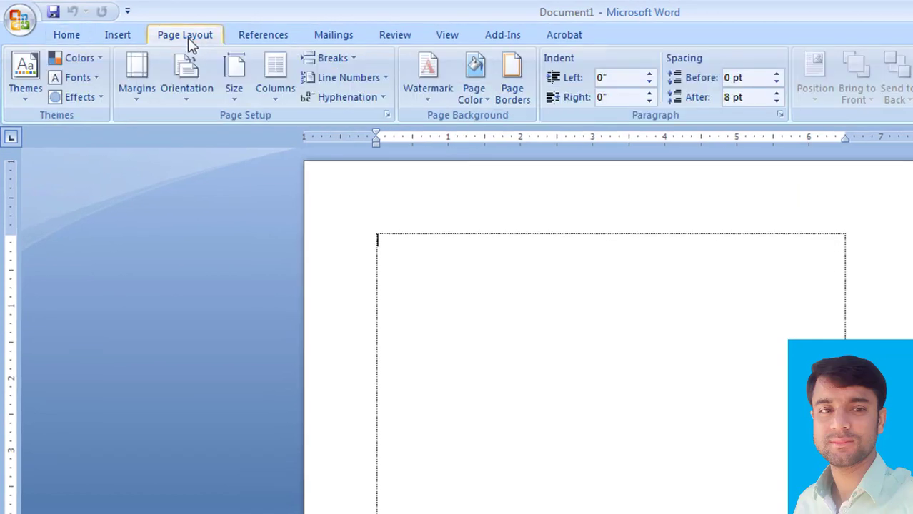
left_click(130, 80)
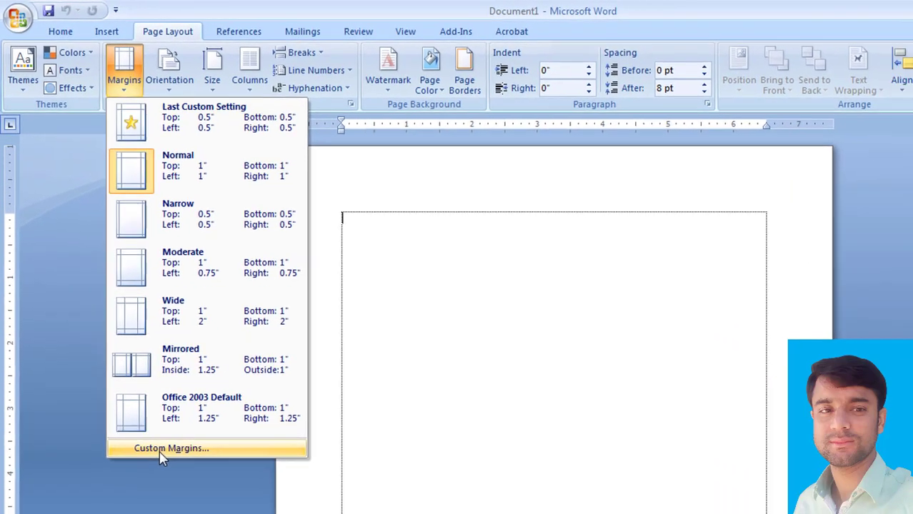
left_click(188, 494)
left_click(391, 200)
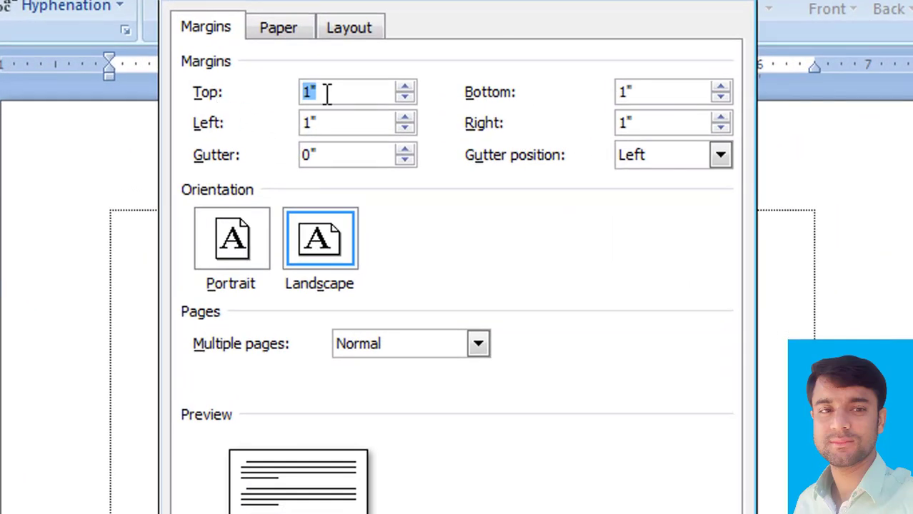
type(".")
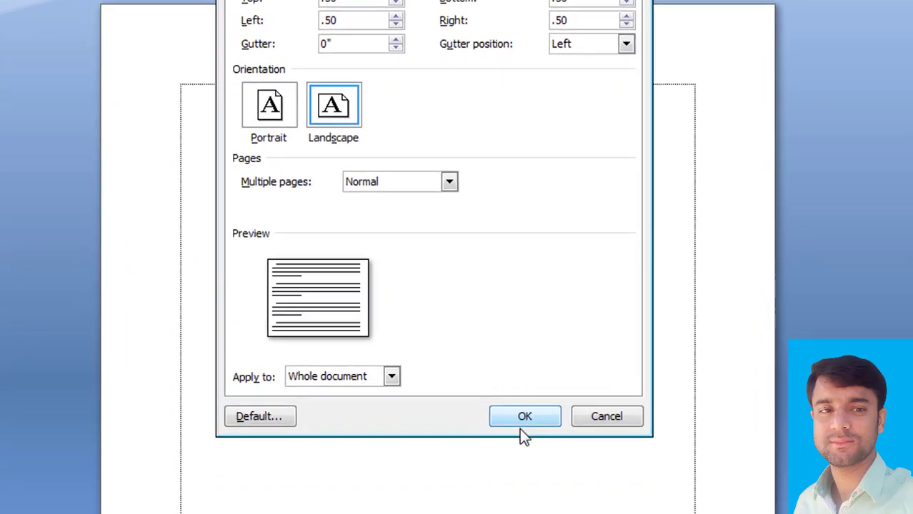
left_click(523, 429)
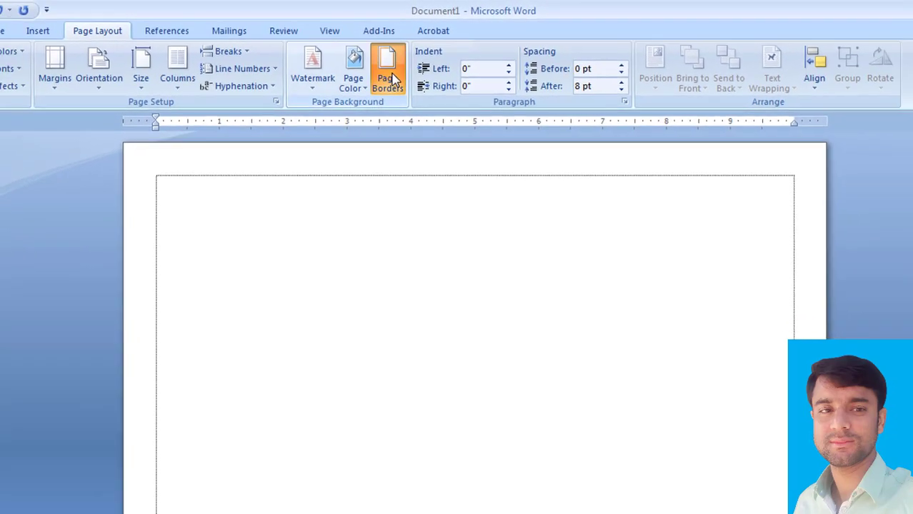
Add a purple geometric art page border, 20 pt wide, around the page
left_click(335, 6)
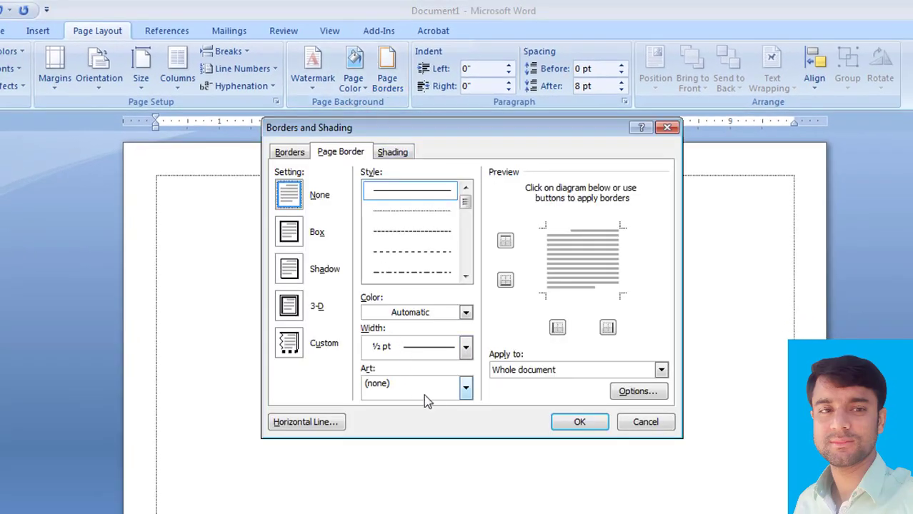
left_click(465, 387)
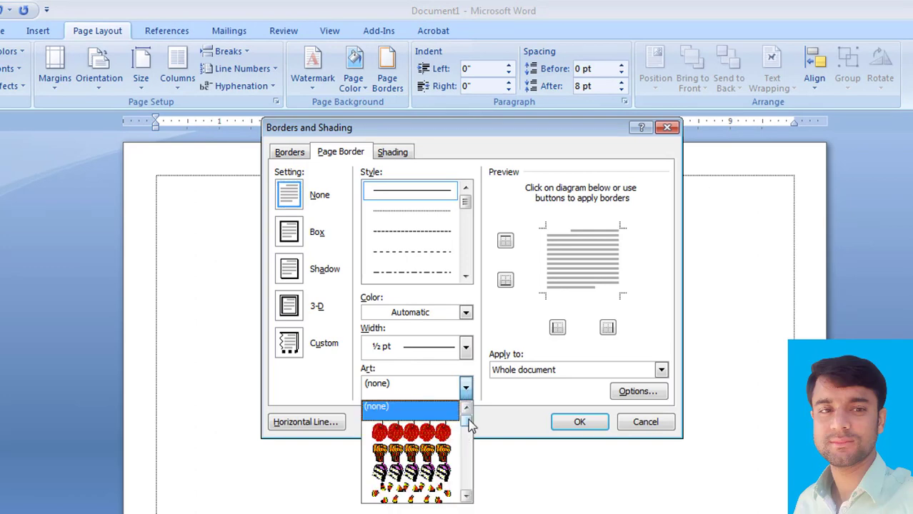
left_click_drag(469, 425, 467, 459)
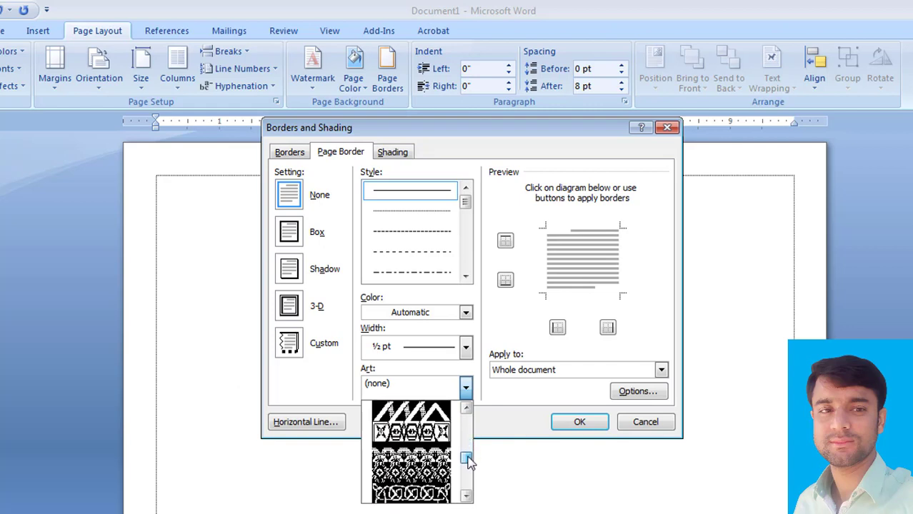
left_click(418, 432)
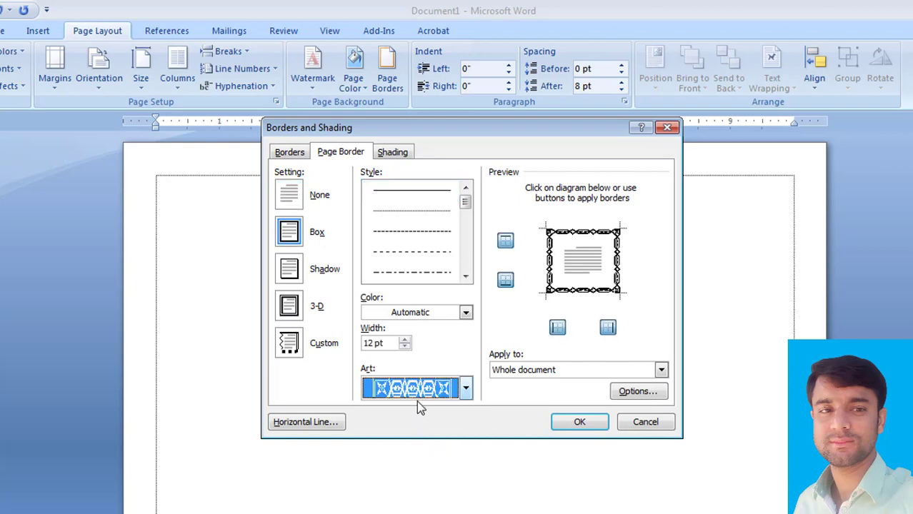
left_click(465, 315)
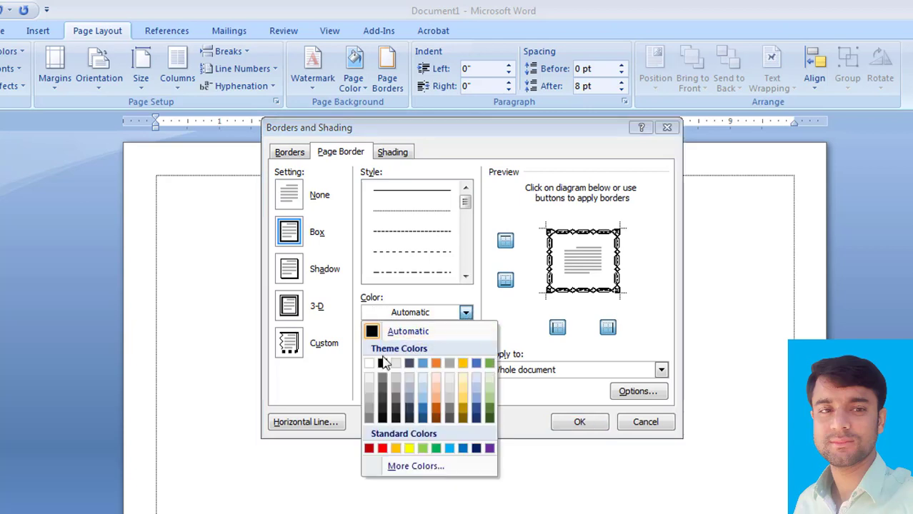
left_click(489, 449)
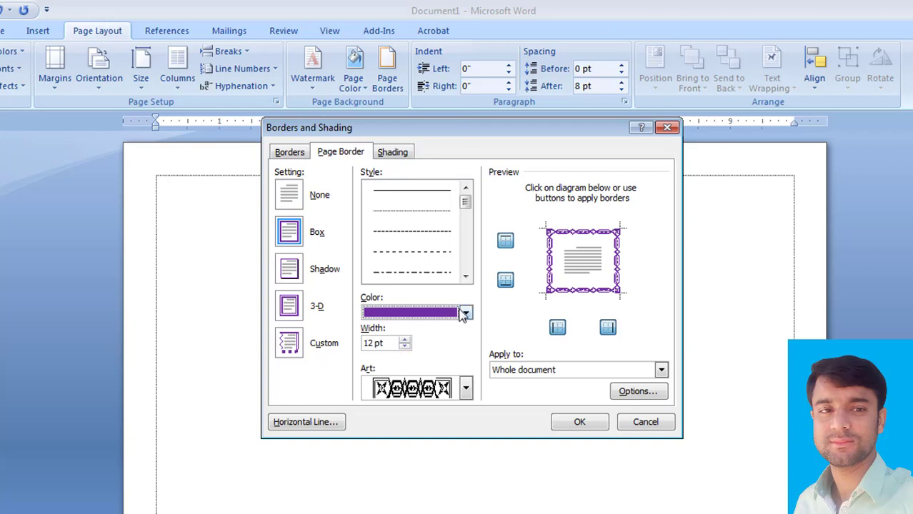
left_click(388, 344)
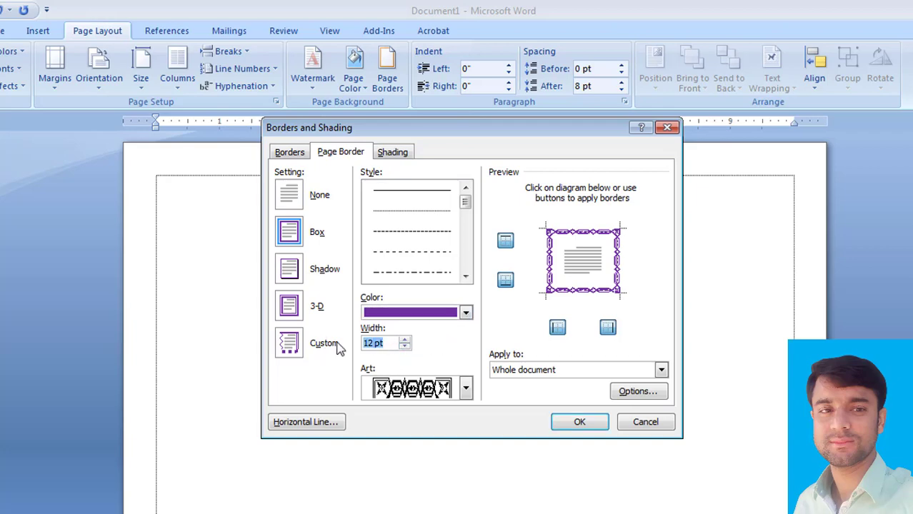
left_click(404, 342)
left_click(404, 341)
left_click(404, 341)
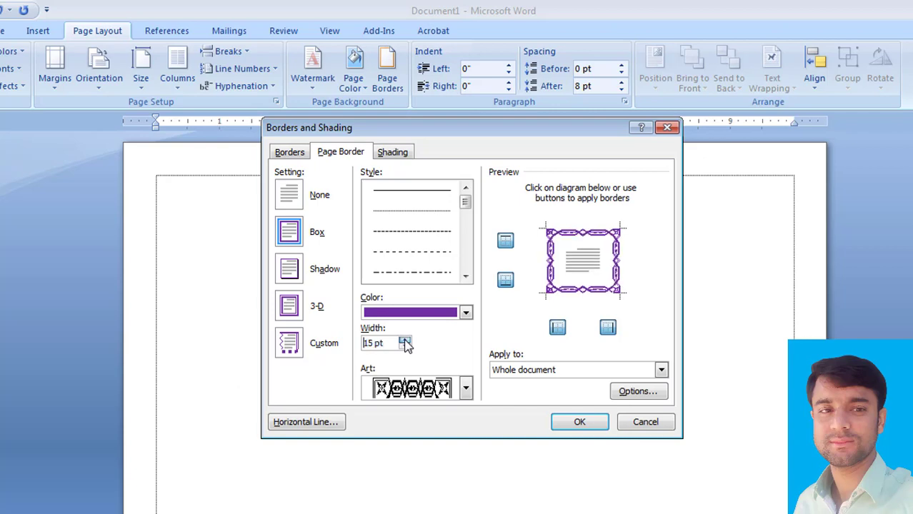
left_click(405, 342)
left_click(404, 341)
left_click(405, 341)
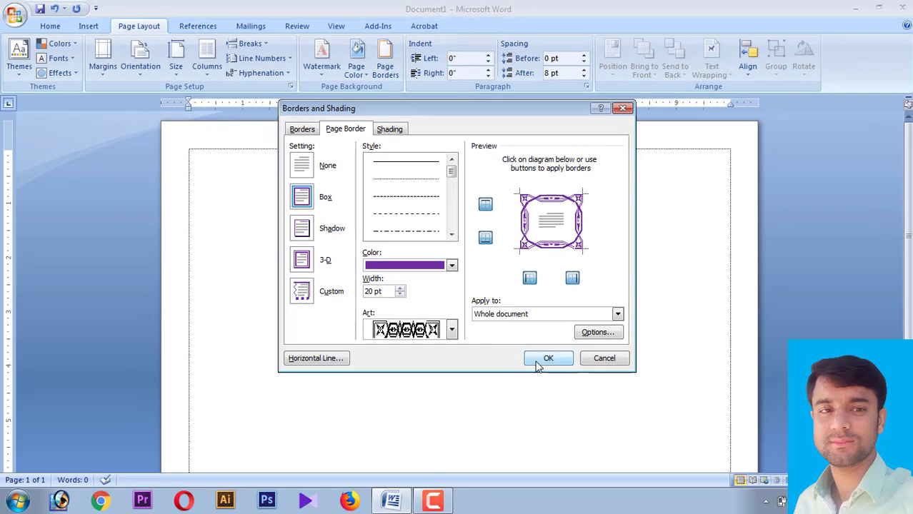
left_click(565, 427)
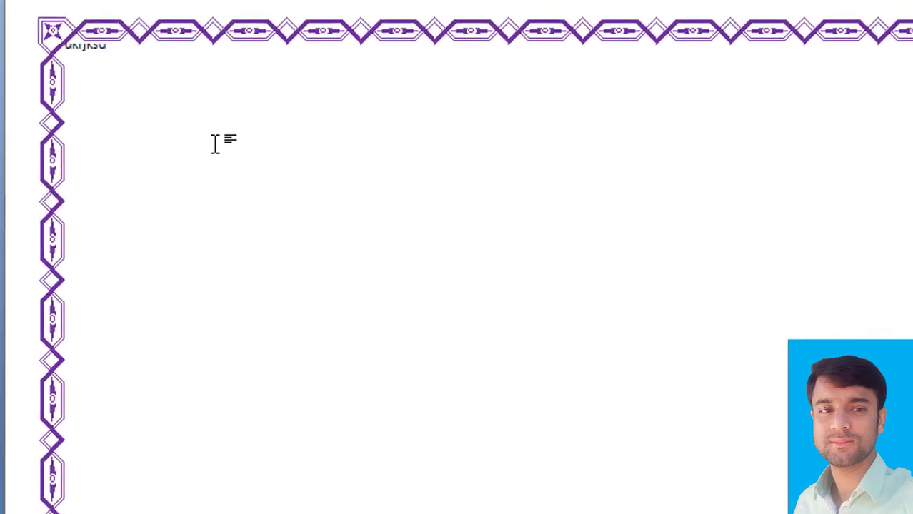
Remove the stray letters and draw a 7.07" by 9.51" rectangle filling the border area
key("BackSpace")
key("BackSpace")
key("BackSpace")
key("BackSpace")
key("BackSpace")
key("BackSpace")
key("BackSpace")
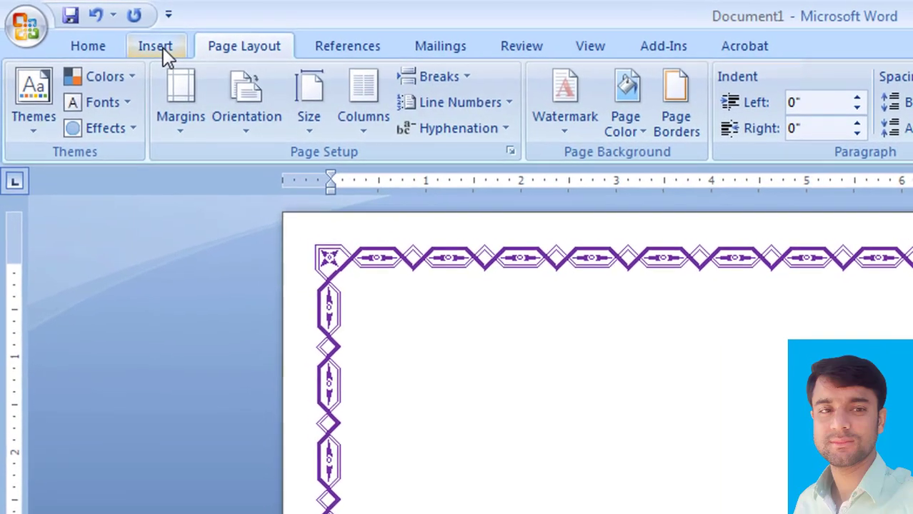
left_click(142, 43)
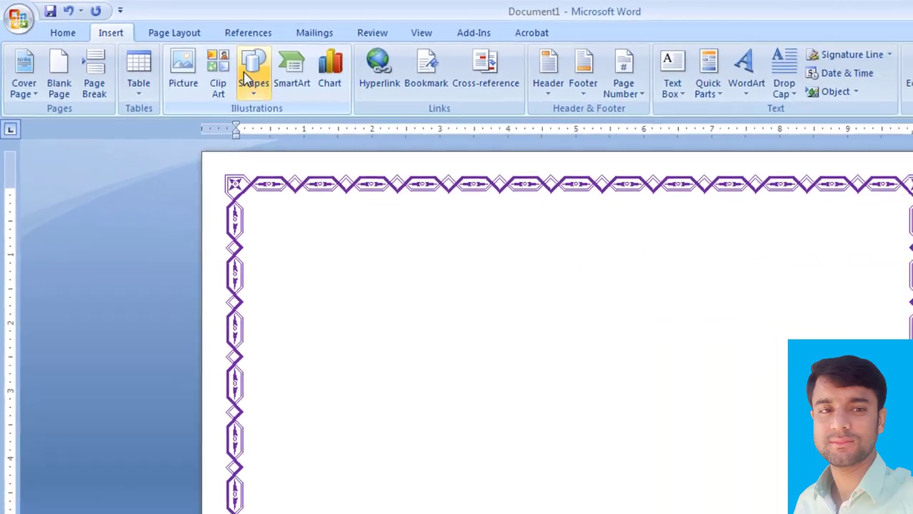
left_click(360, 104)
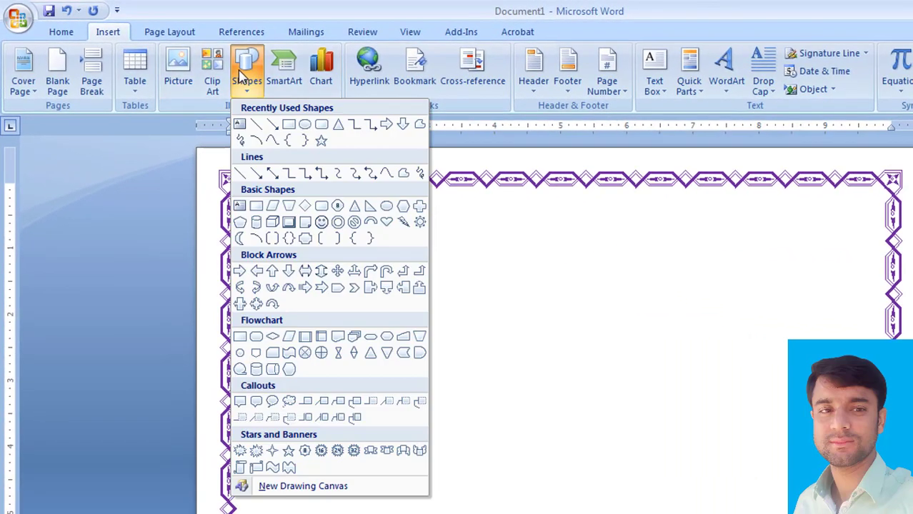
left_click(295, 129)
left_click_drag(245, 194, 810, 484)
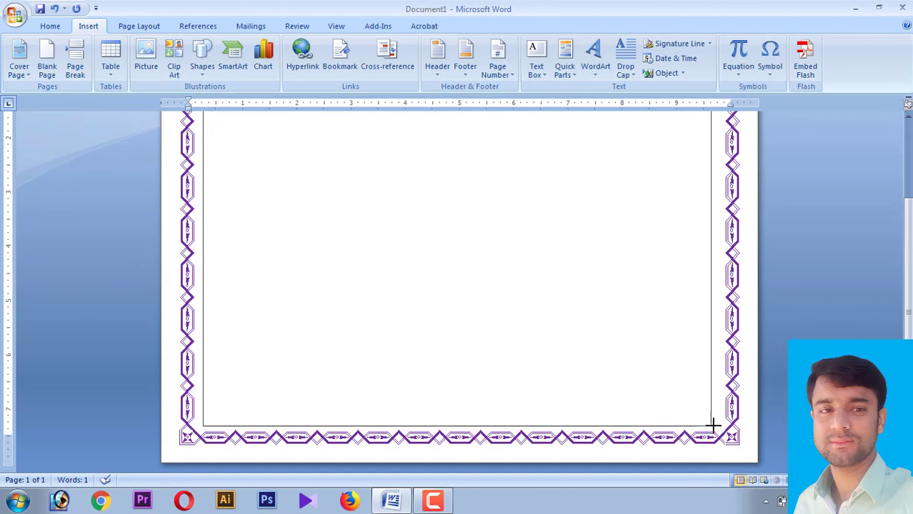
left_click_drag(713, 425, 715, 422)
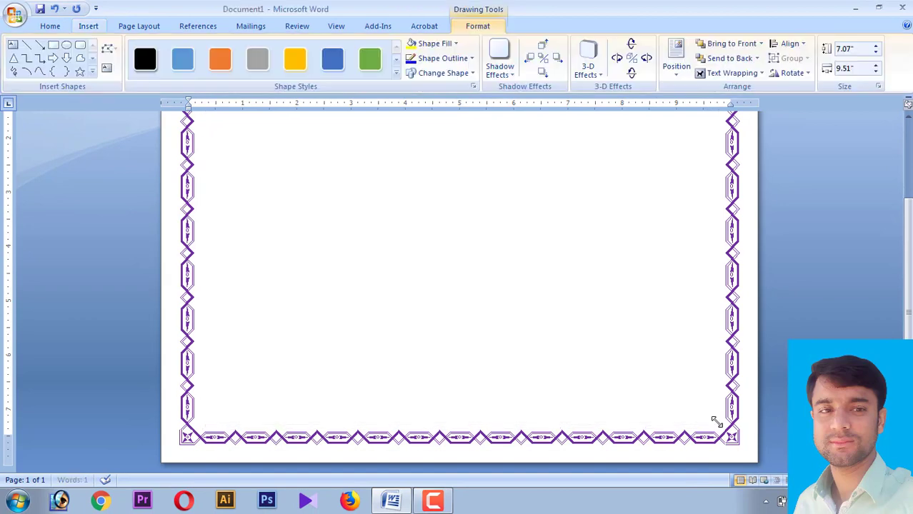
scroll(898, 209, "up", 5)
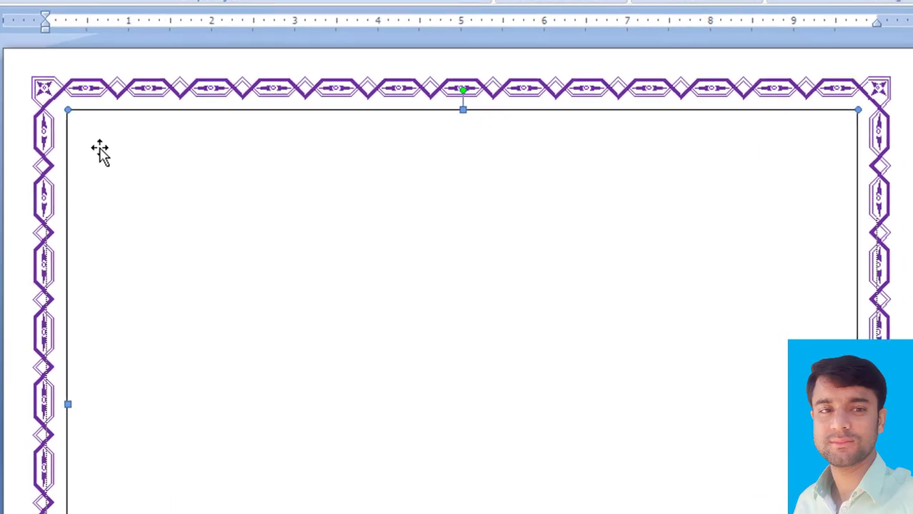
Turn the rectangle into a text box with a light peach fill
right_click(100, 150)
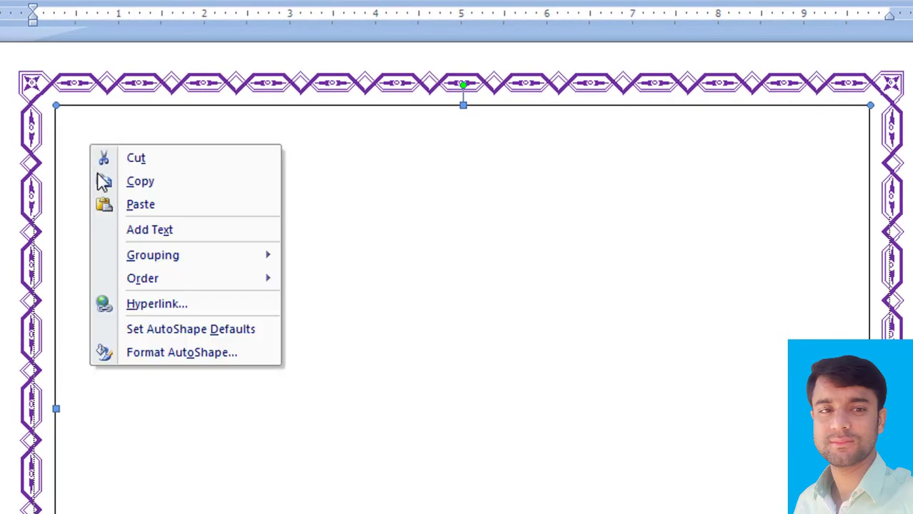
left_click(138, 238)
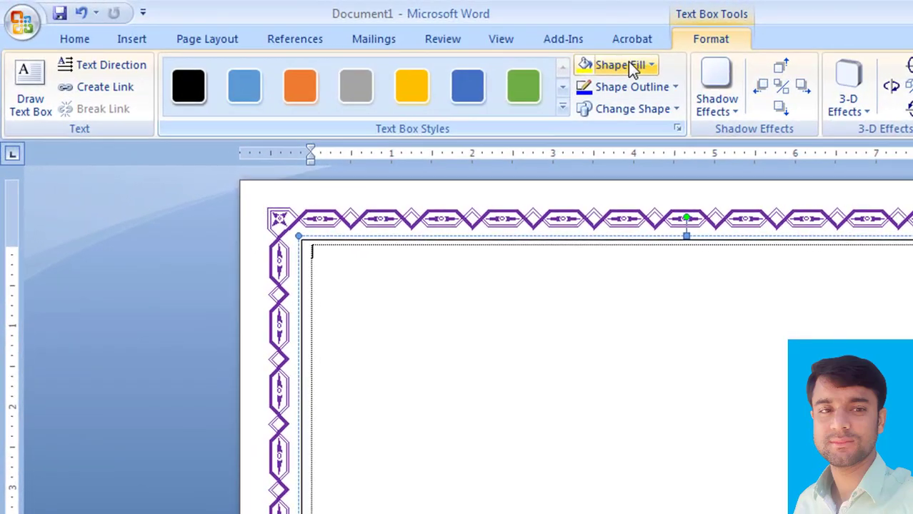
left_click(471, 49)
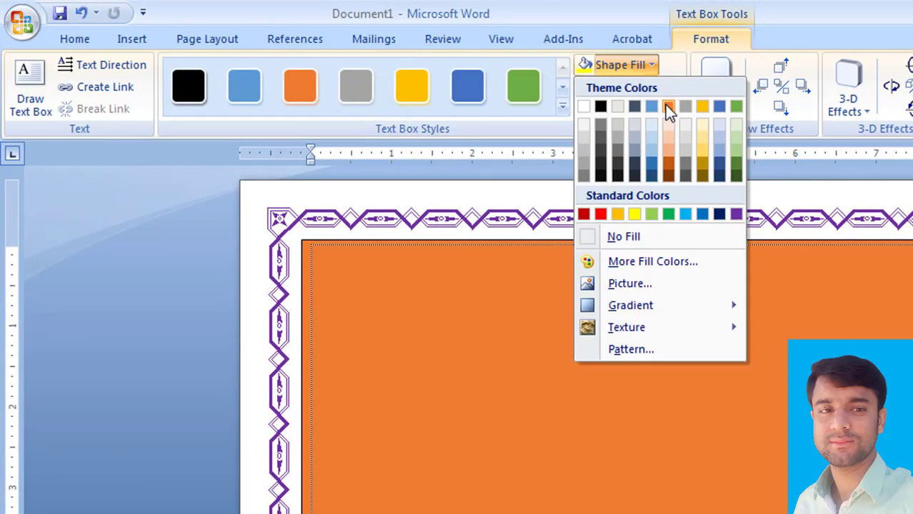
left_click(668, 124)
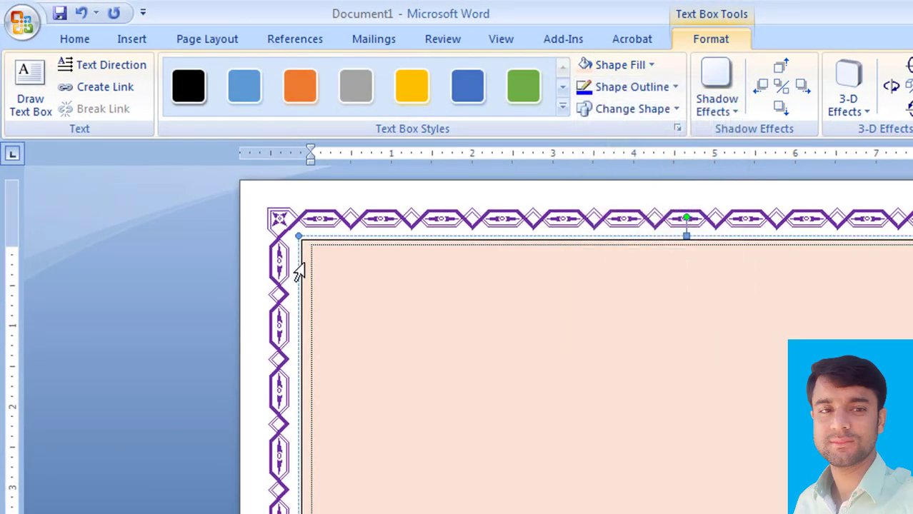
scroll(368, 265, "down", 1)
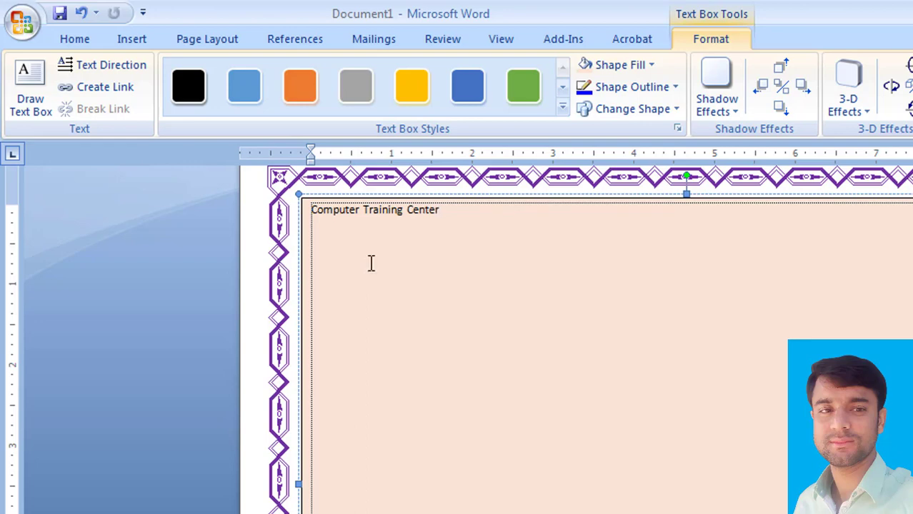
Centre the 'Computer Training Center' heading and make it bold, 28 pt
triple_click(475, 207)
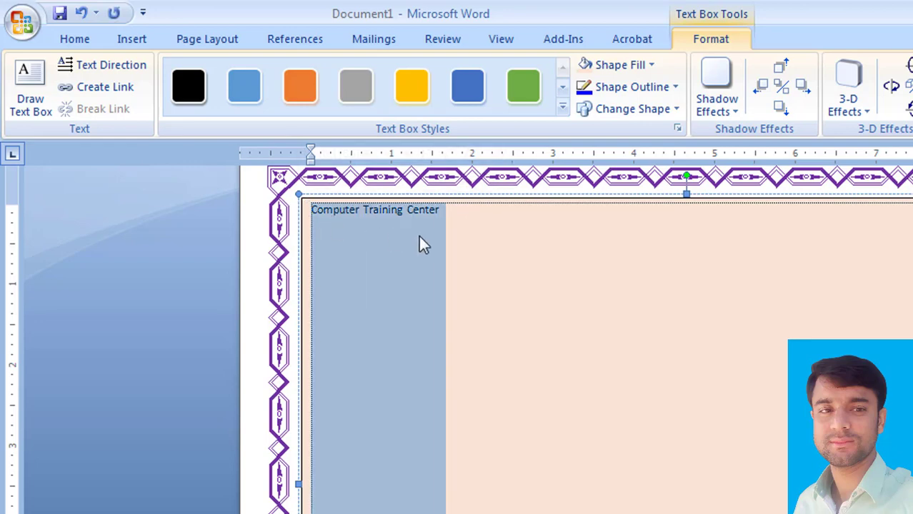
left_click(79, 42)
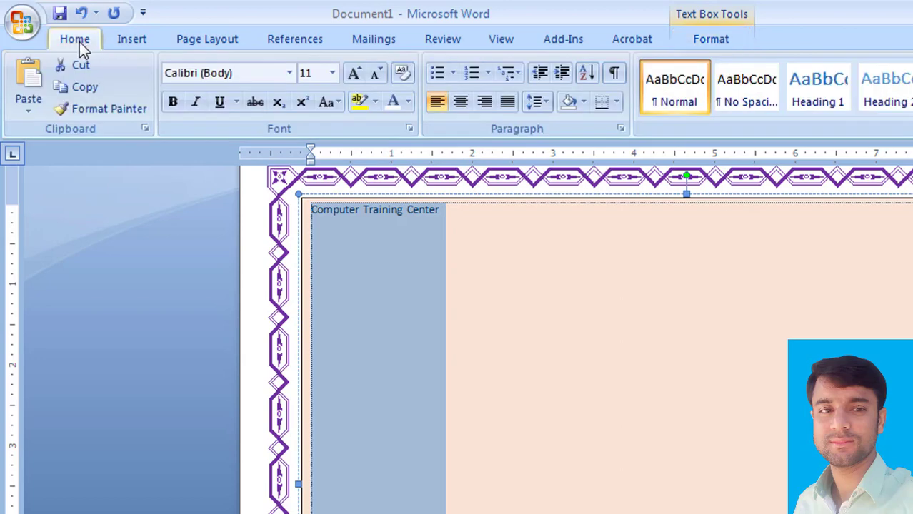
left_click(461, 101)
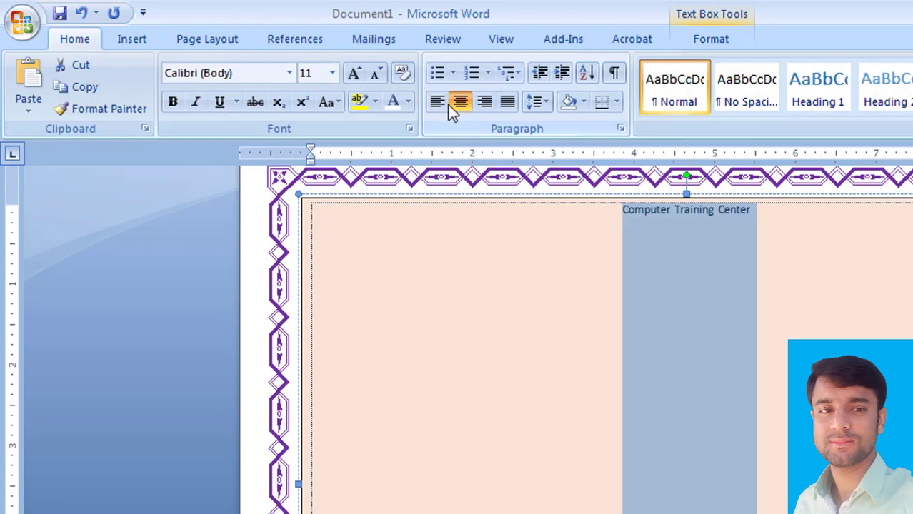
left_click(332, 75)
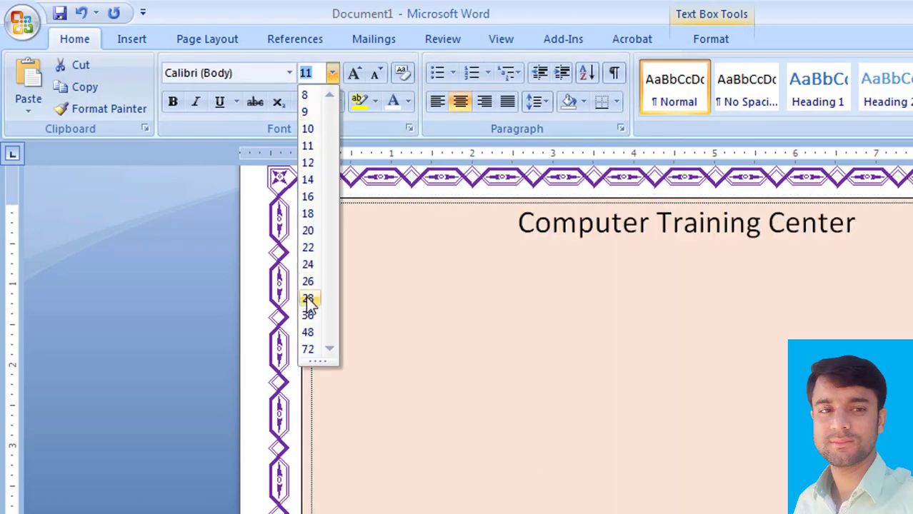
left_click(307, 299)
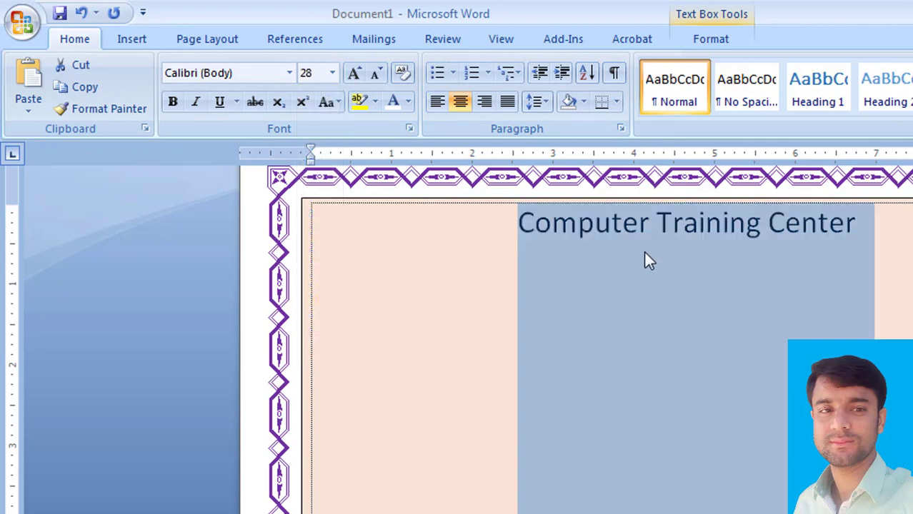
left_click(174, 103)
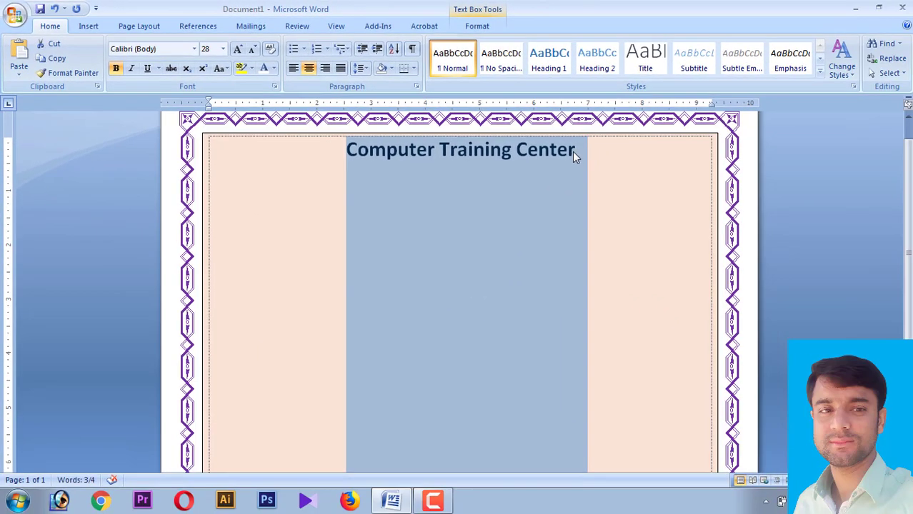
Add the line 'Bagadoba, Mymensingh' below the heading at 24 pt
left_click(607, 163)
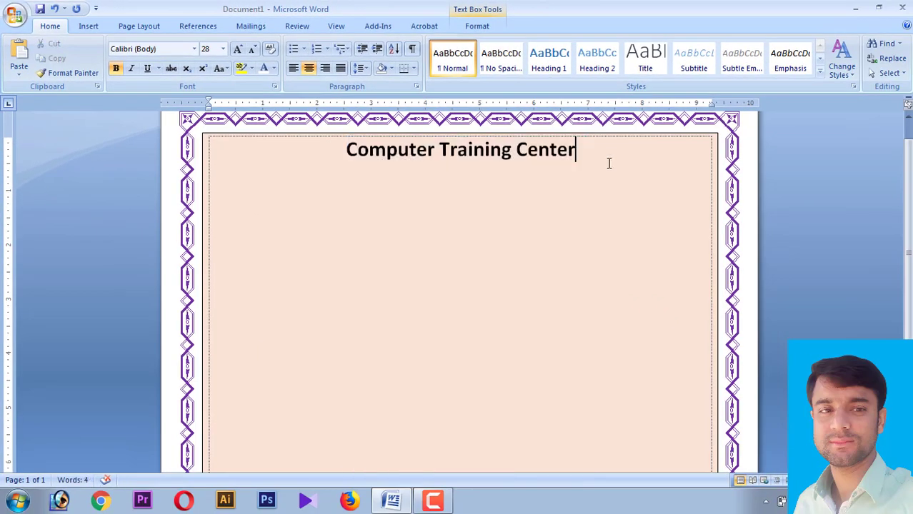
type("B")
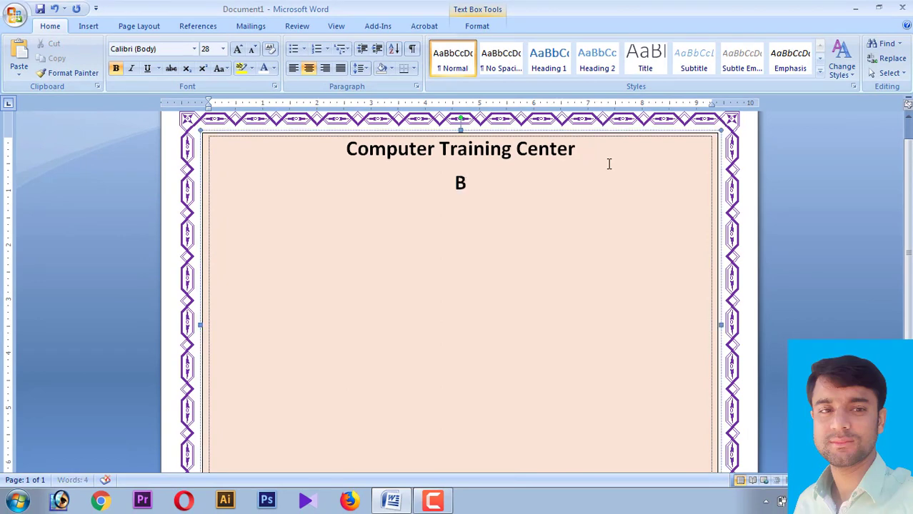
type("agadoba")
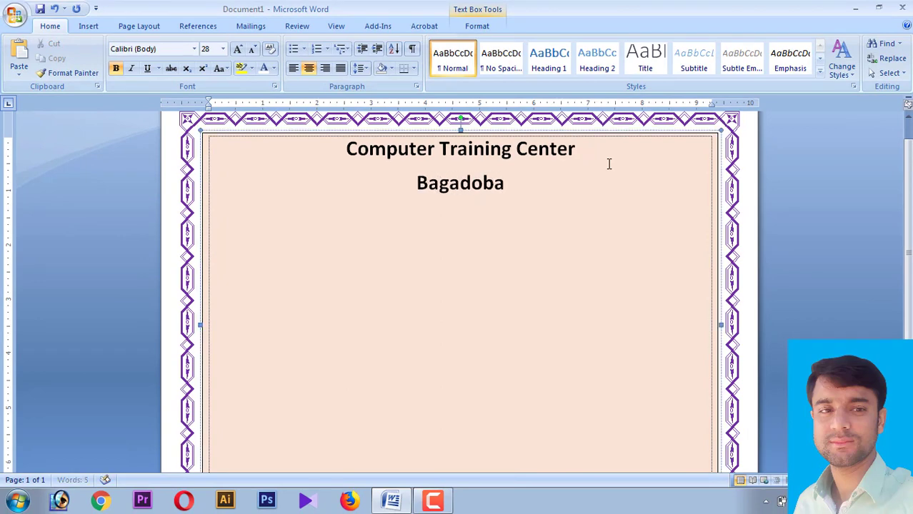
type(", Mymensingh")
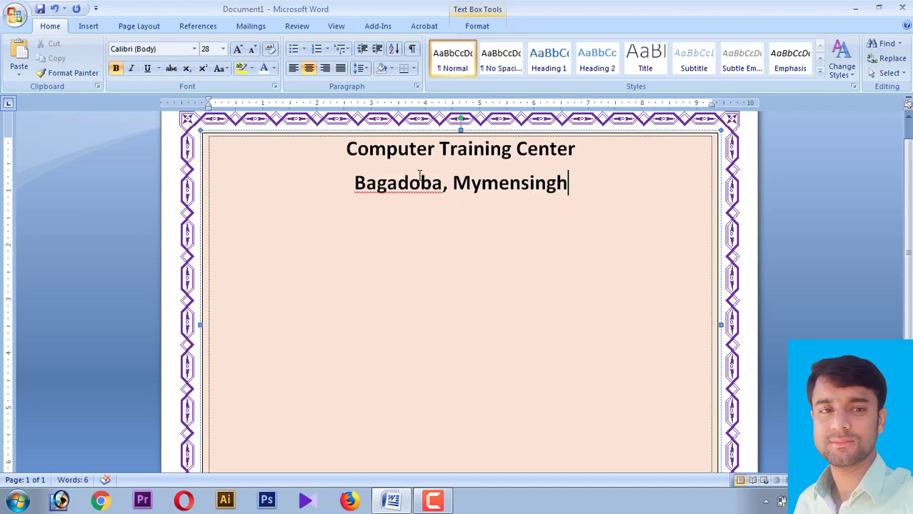
left_click_drag(337, 184, 357, 191)
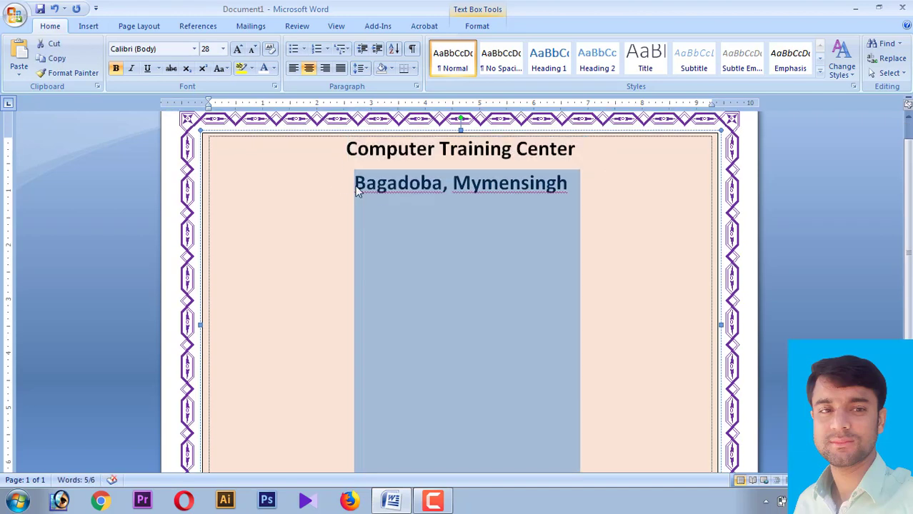
left_click(223, 49)
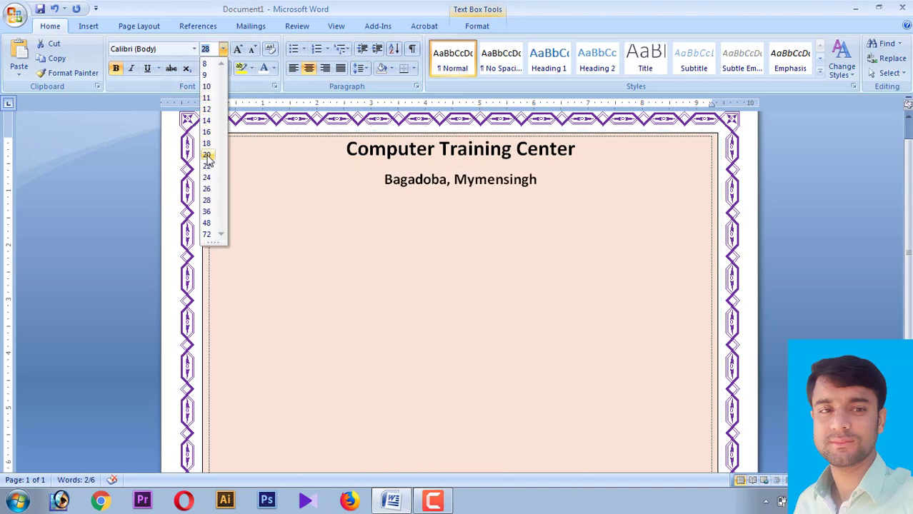
left_click(206, 177)
left_click(453, 183)
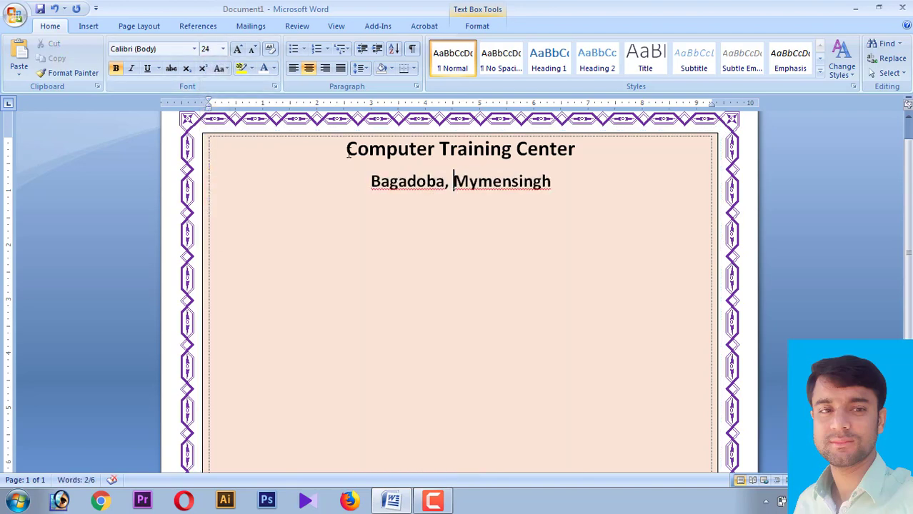
Apply 1.0 line spacing to the heading and address lines
left_click_drag(349, 155, 371, 106)
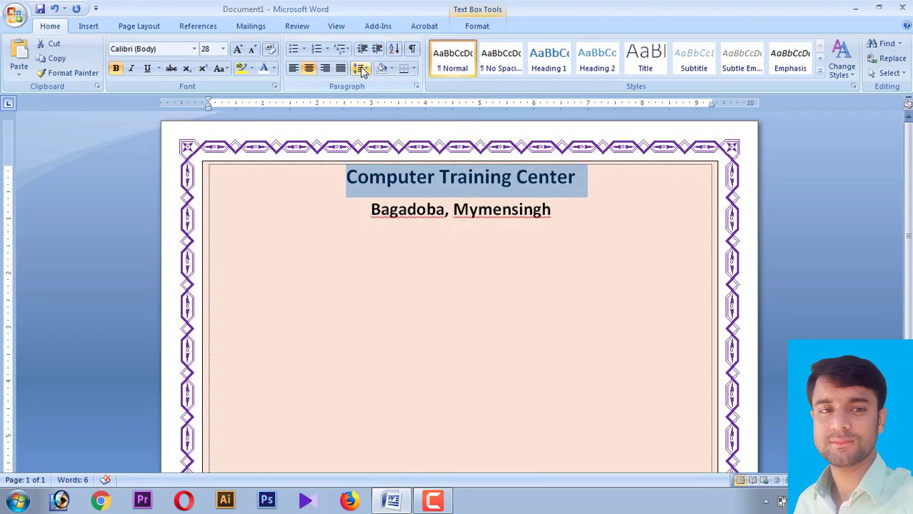
left_click_drag(362, 69, 370, 74)
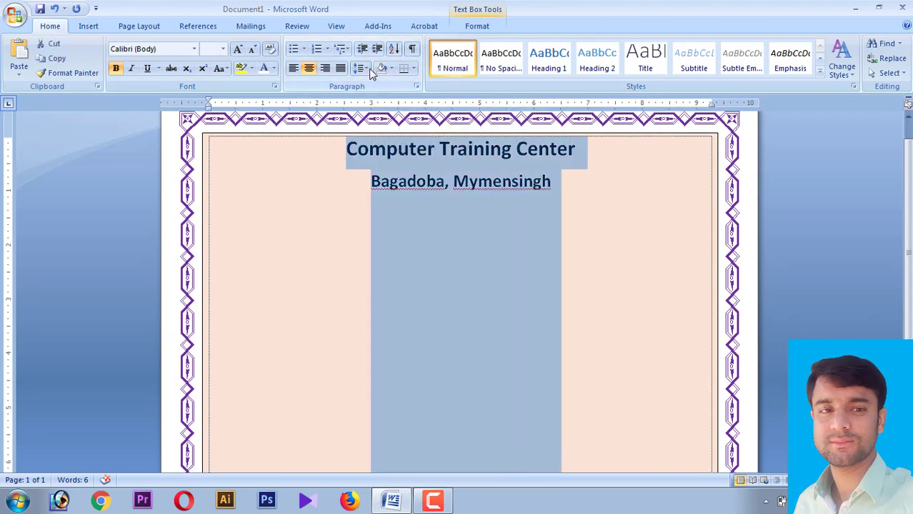
left_click(364, 68)
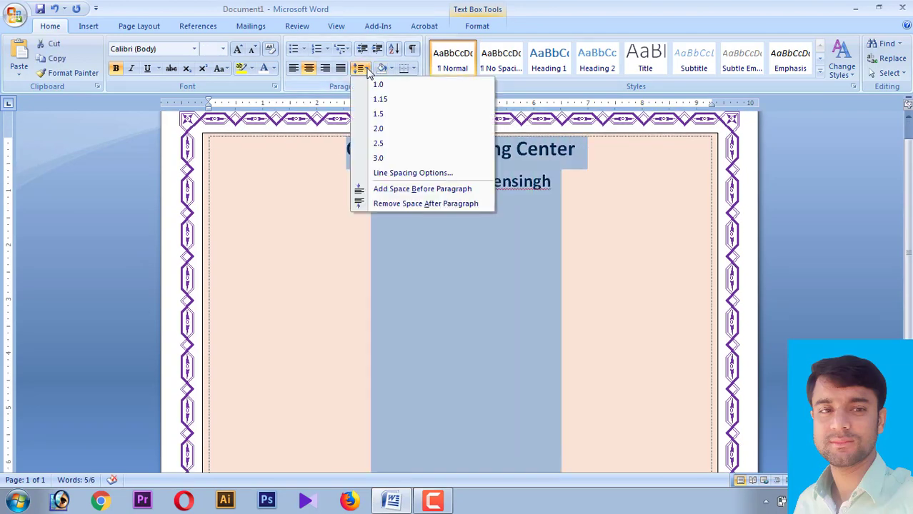
left_click(400, 89)
left_click(552, 204)
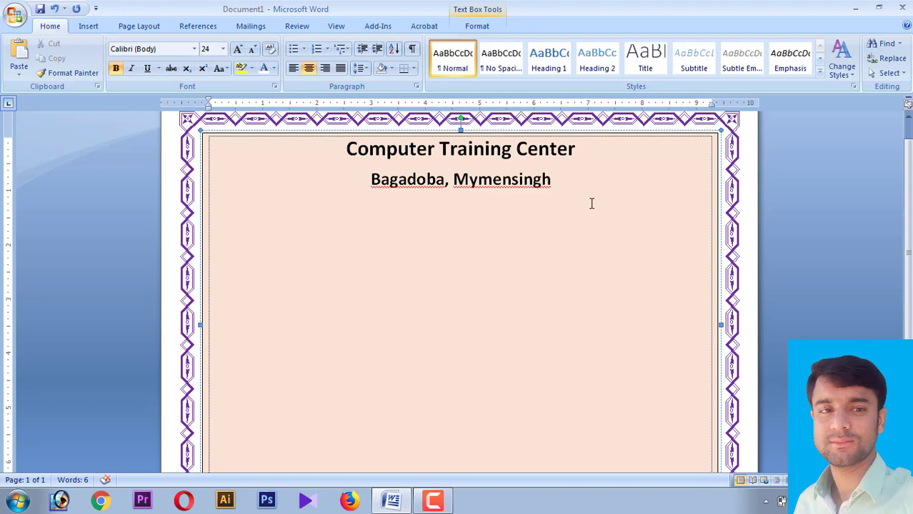
Add the title 'CERTIFICATE' below the address at 28 pt
type("CERTIFICAT")
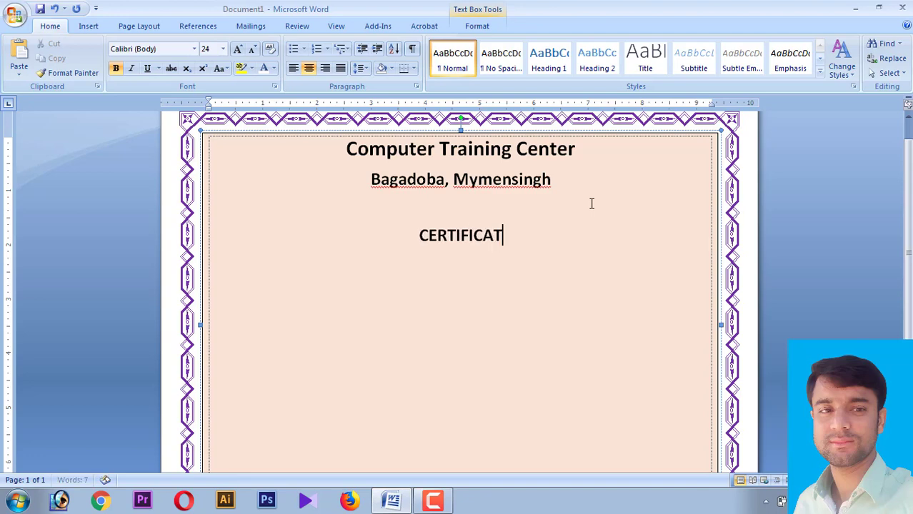
type("E")
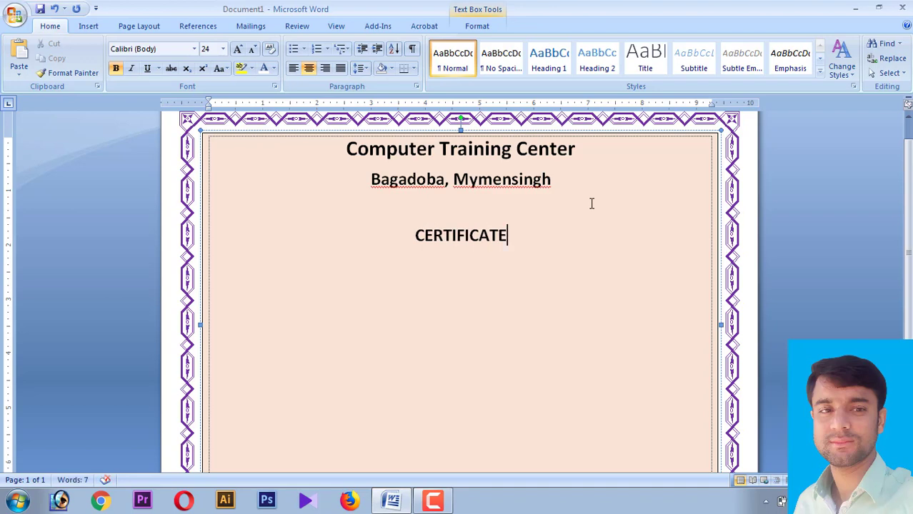
scroll(591, 203, "up", 1)
left_click_drag(505, 266, 395, 261)
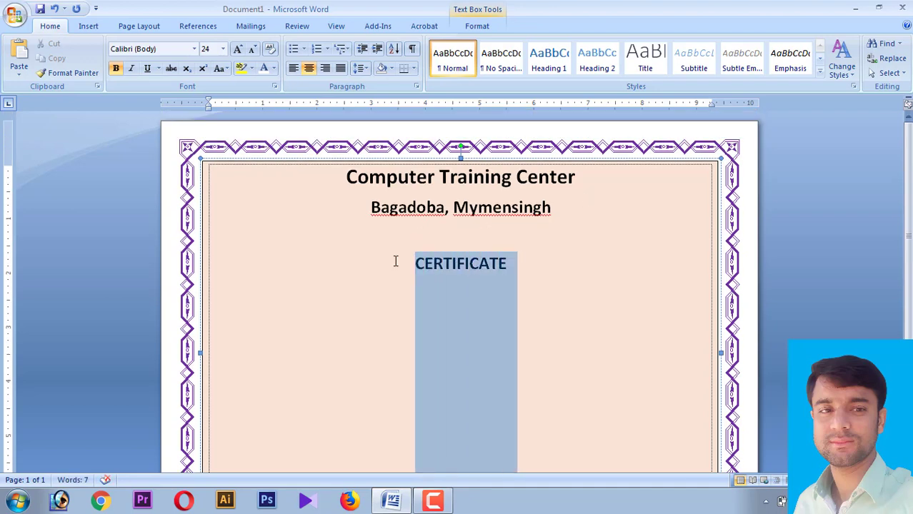
left_click(223, 48)
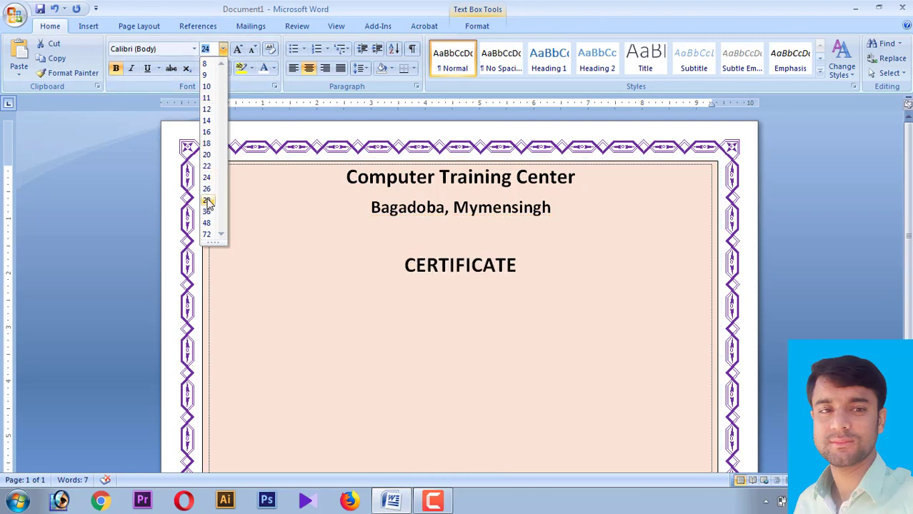
left_click(207, 200)
left_click(511, 262)
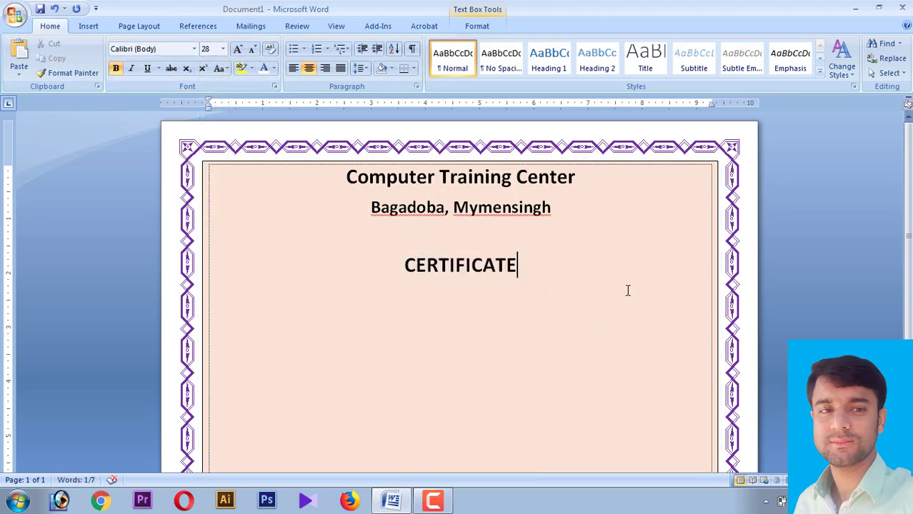
Make the line below the title left-aligned, 16 pt and not bold
left_click(628, 290)
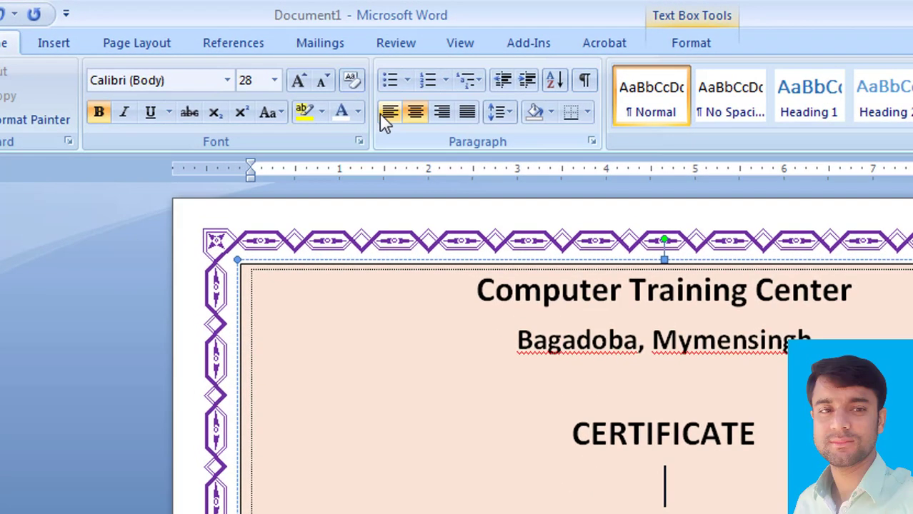
left_click(386, 113)
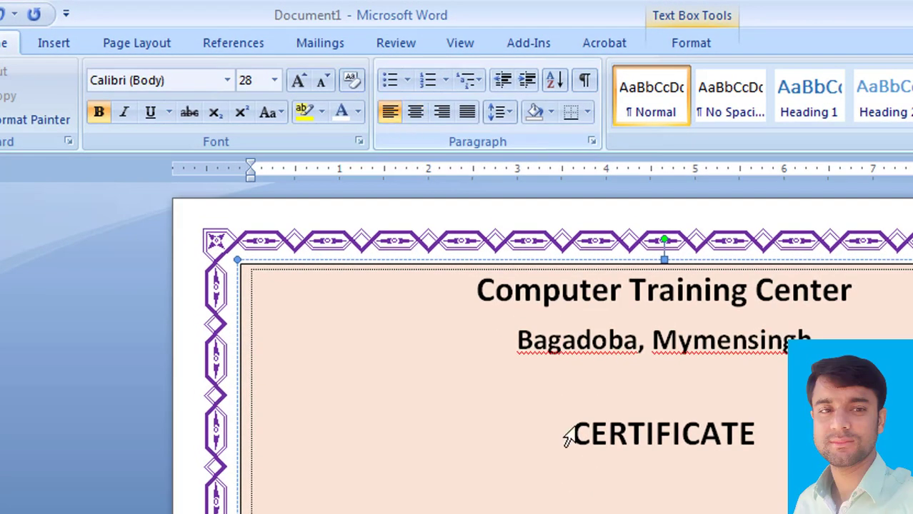
left_click(275, 81)
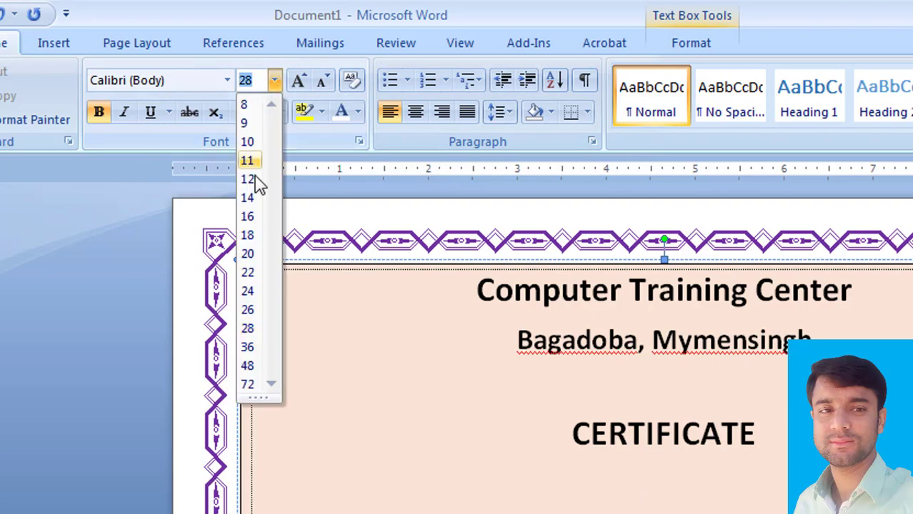
left_click(248, 217)
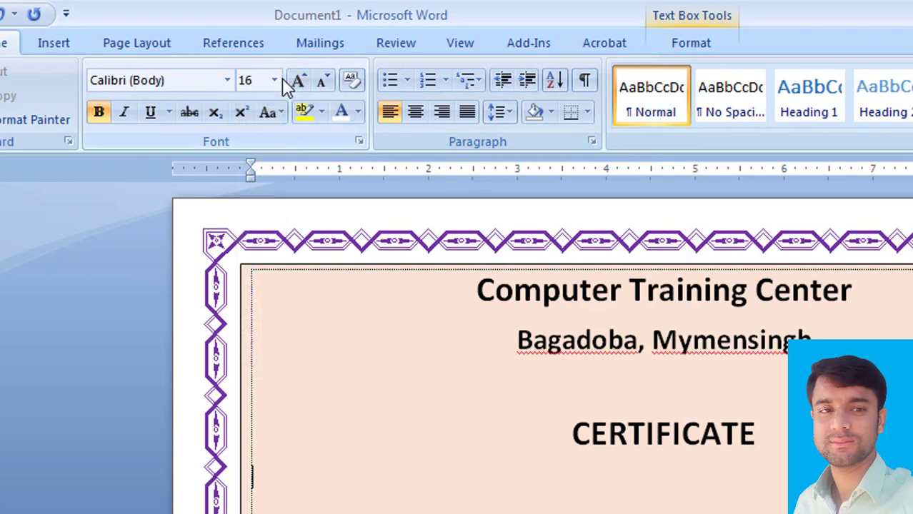
left_click(99, 112)
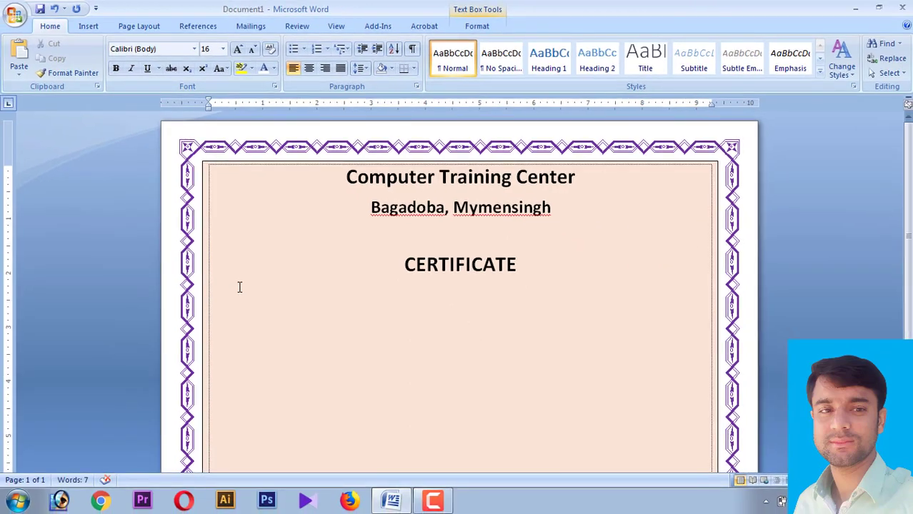
Type 'Roll : ..........' and a copied 'Reg' field with a dotted blank
type("Roll : ..........")
key("shift+Left")
key("shift+Left")
key("shift+Left")
key("shift+Left")
key("shift+Left")
key("shift+Left")
key("shift+Left")
key("shift+Left")
key("shift+Left")
key("shift+Left")
key("shift+Left")
key("shift+Left")
key("shift+Left")
key("shift+Left")
key("shift+Left")
key("shift+Left")
key("shift+Left")
key("shift+Left")
key("shift+Left")
key("shift+Left")
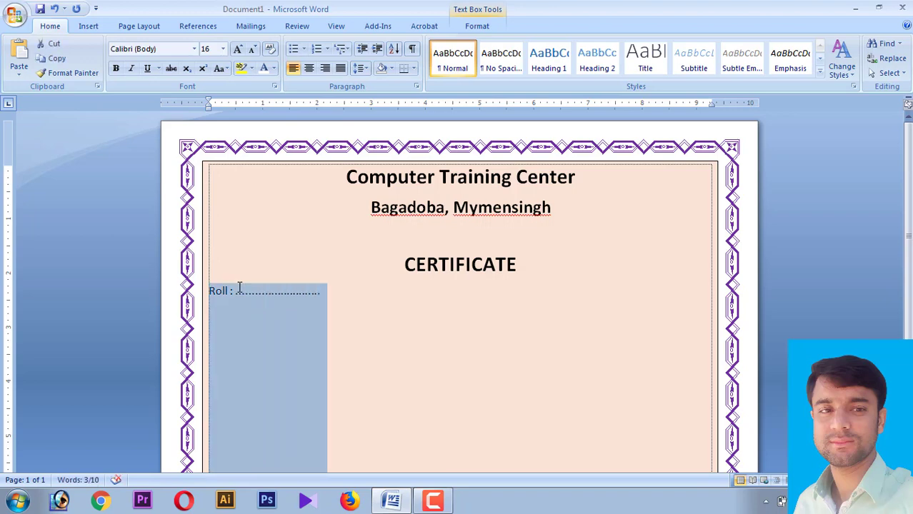
key("Right")
type("Roll : .......................")
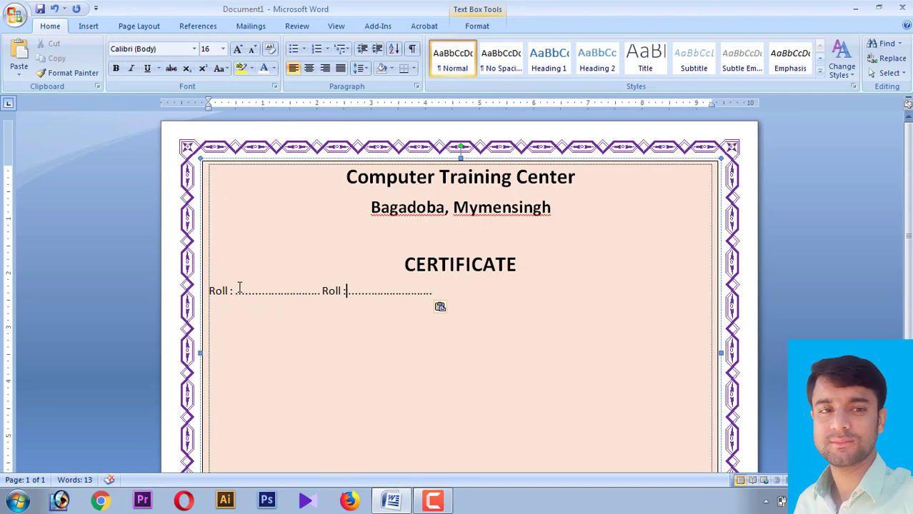
key("shift+Left")
key("shift+Left")
key("shift+Left")
key("shift+Left")
type("Reg")
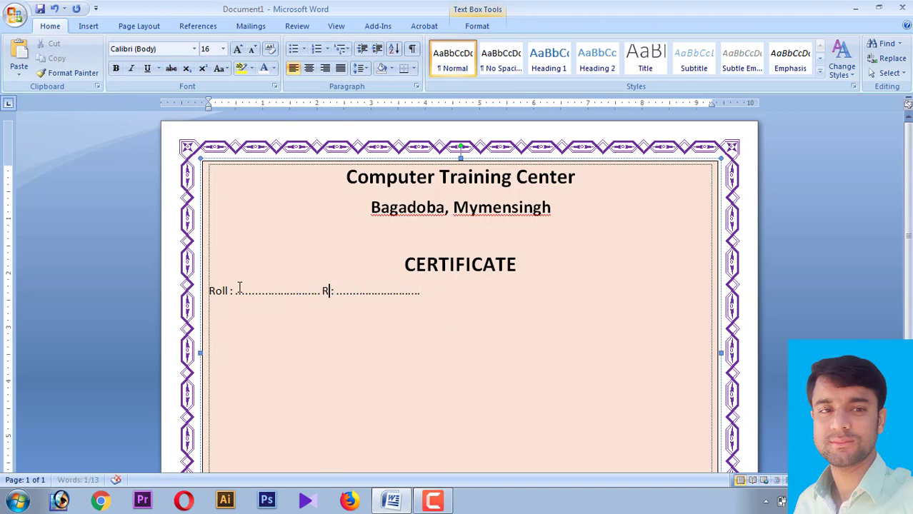
Push the Reg field right and paste the dotted certificate body text below
key("Left")
key("Left")
key("Left")
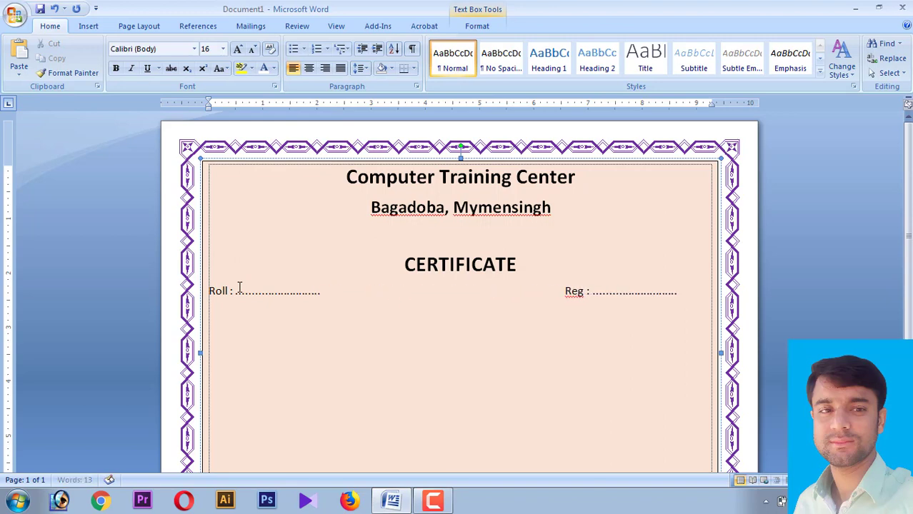
key("Right")
key("Right")
key("Right")
key("Right")
key("Right")
key("Right")
key("Right")
key("Right")
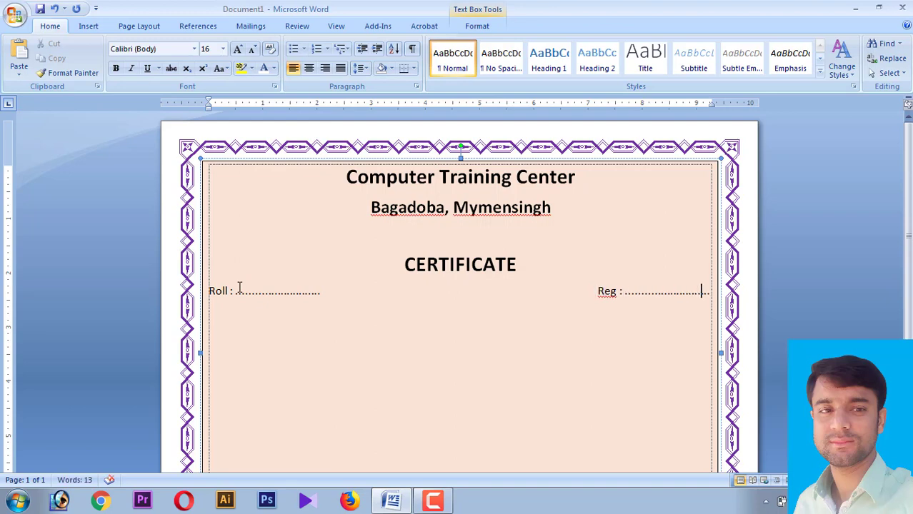
key("Return")
key("ctrl+v")
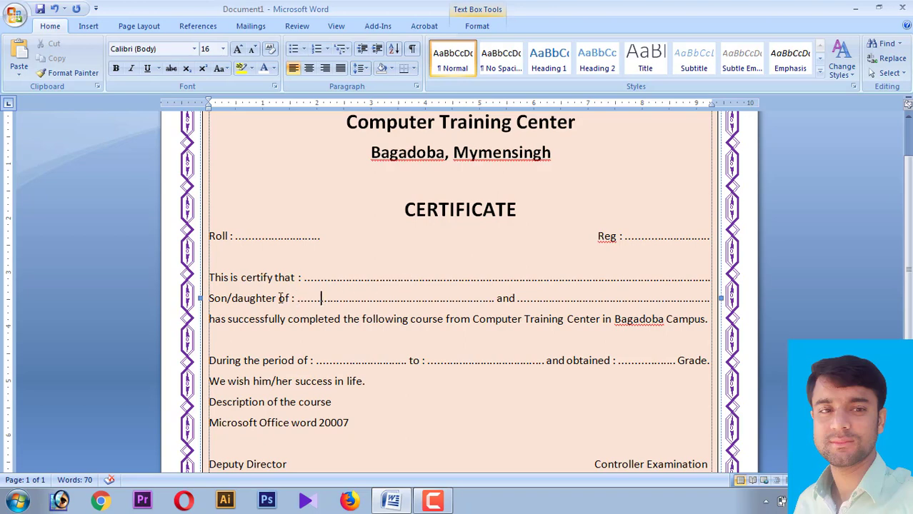
Make the 'Description of the course' line bold and underlined
left_click_drag(315, 298, 321, 299)
left_click(556, 301)
scroll(906, 300, "down", 1)
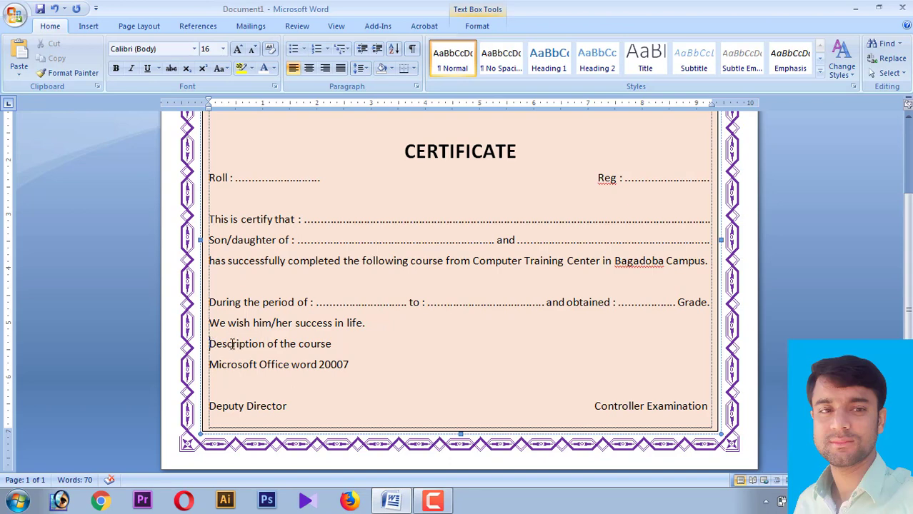
left_click(333, 347, "shift")
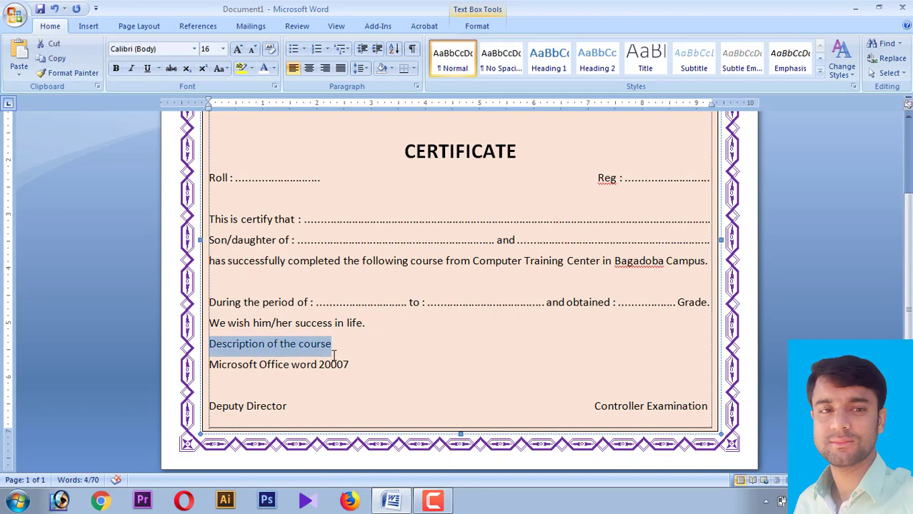
key("ctrl+u")
key("ctrl+b")
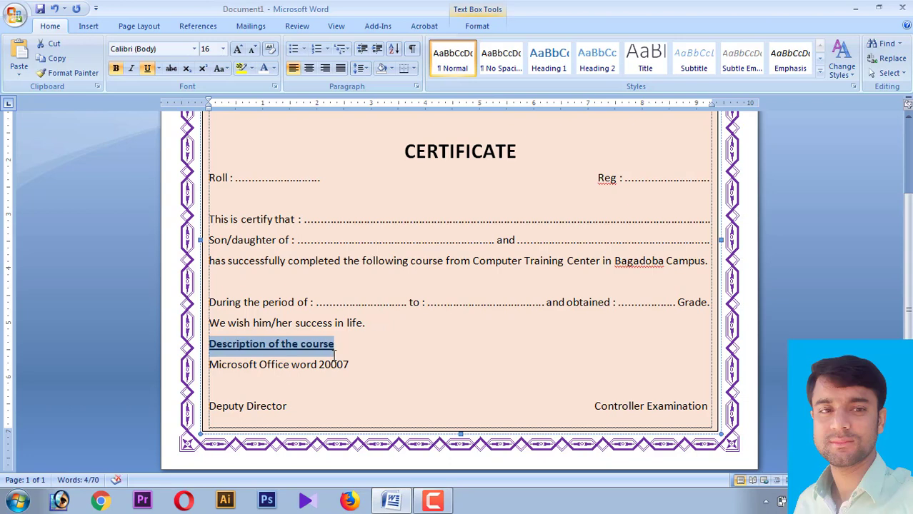
left_click(313, 350)
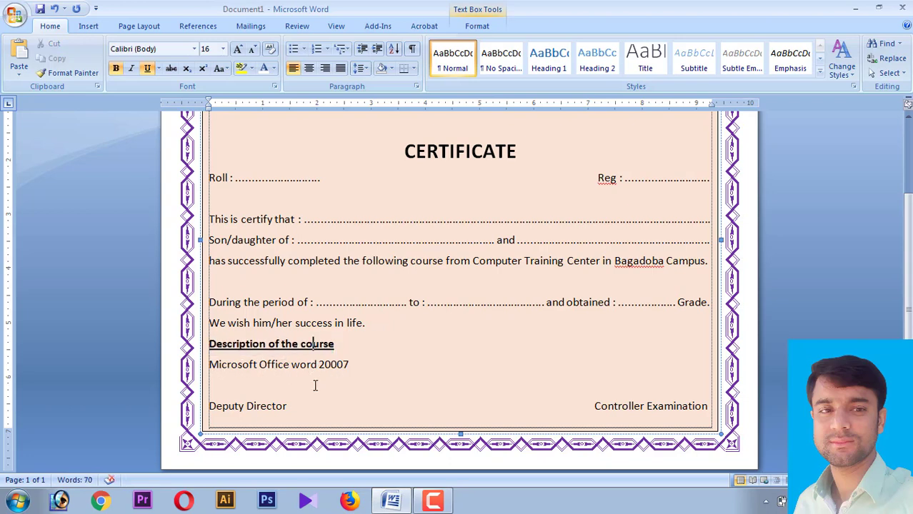
left_click(227, 408)
scroll(909, 308, "up", 4)
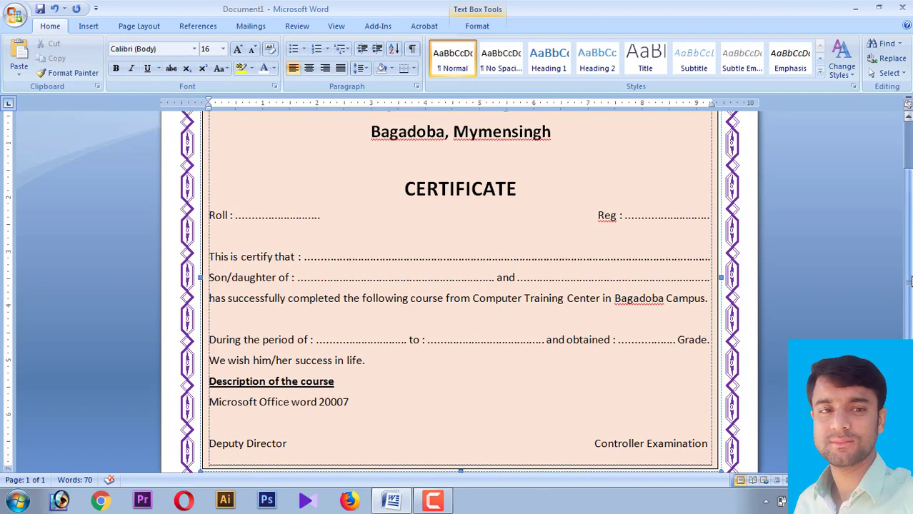
scroll(457, 293, "down", 3)
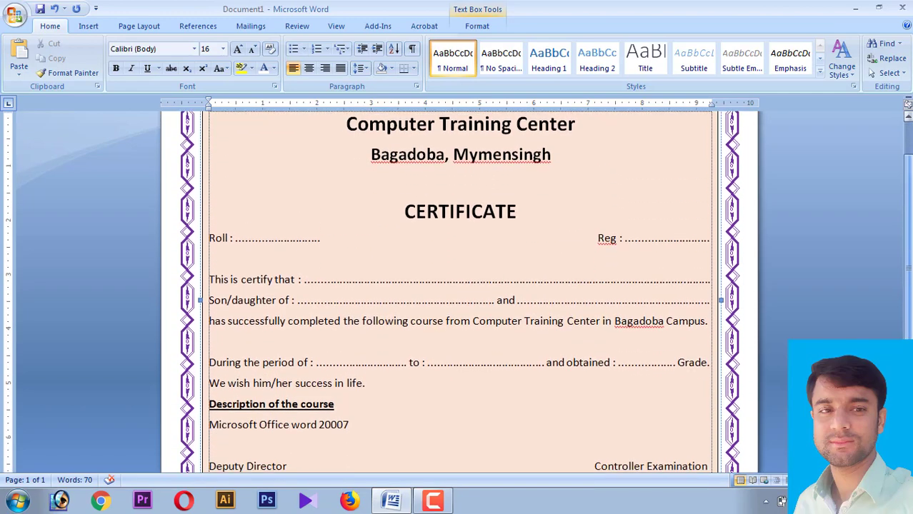
scroll(457, 293, "up", 1)
scroll(457, 291, "up", 1)
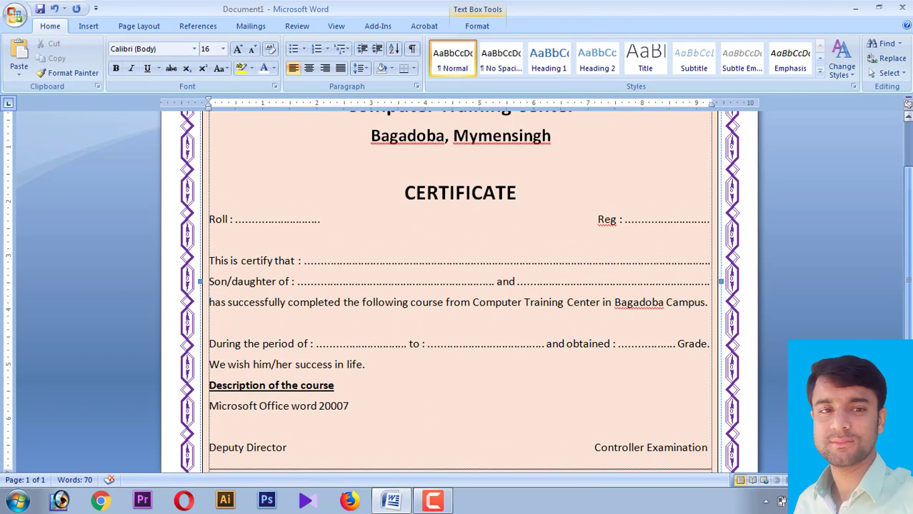
scroll(457, 292, "up", 3)
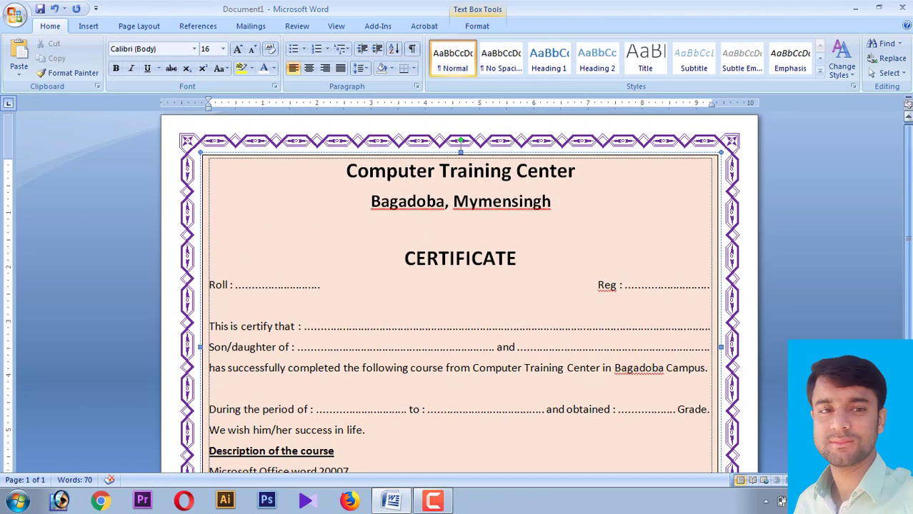
scroll(457, 292, "down", 3)
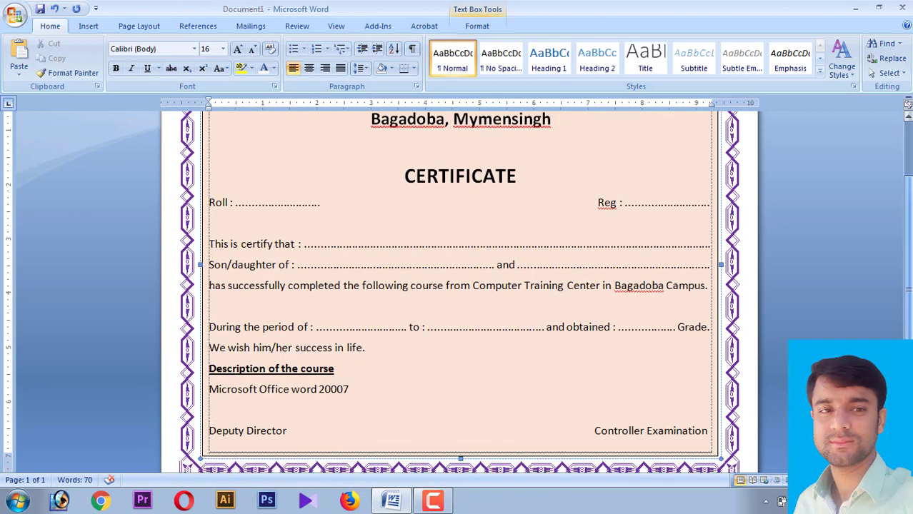
scroll(457, 292, "down", 1)
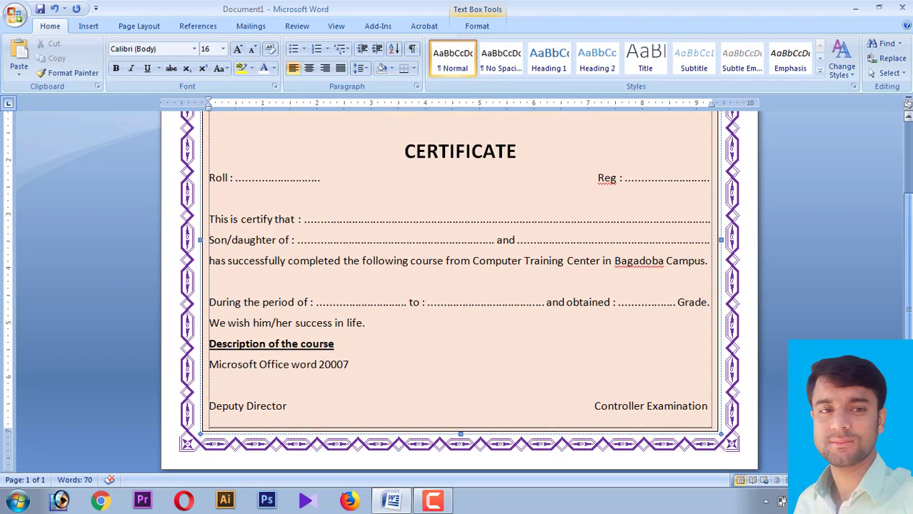
scroll(261, 272, "up", 4)
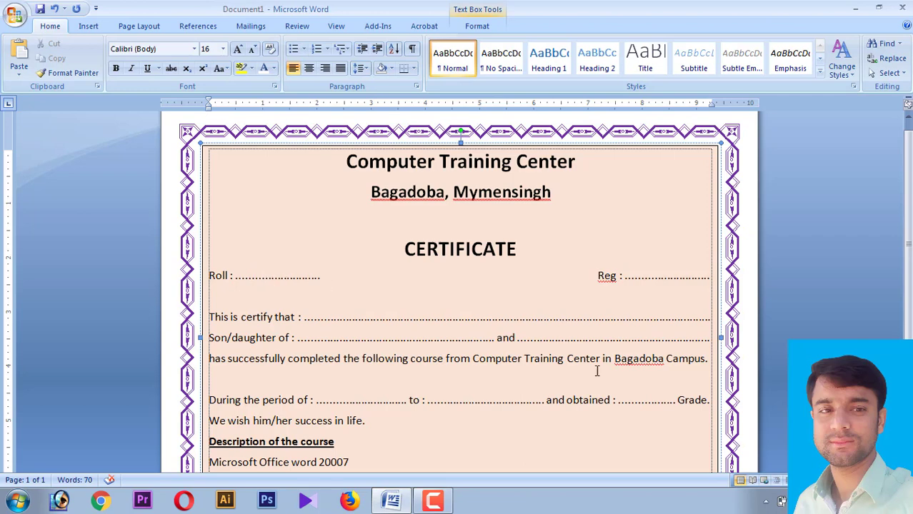
Open Book1 in Excel and review the Fathers Name through Grade column headings
key("super+d")
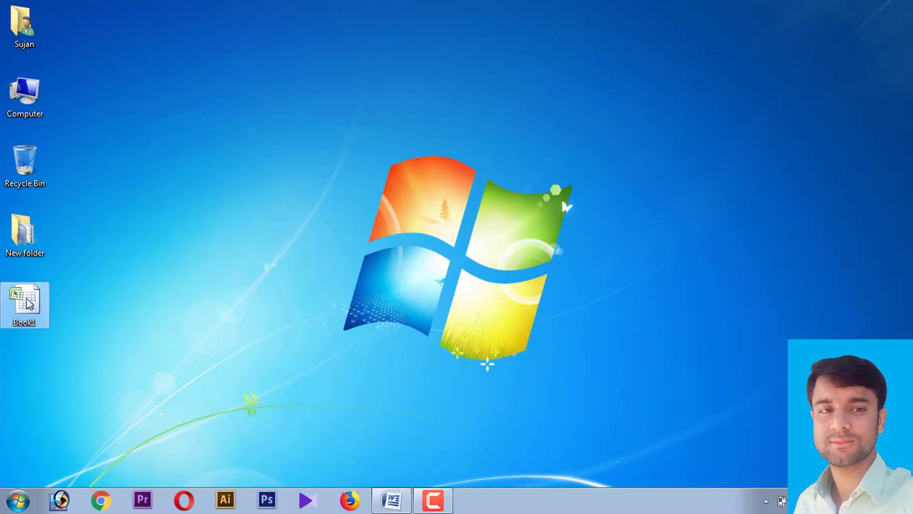
double_click(29, 304)
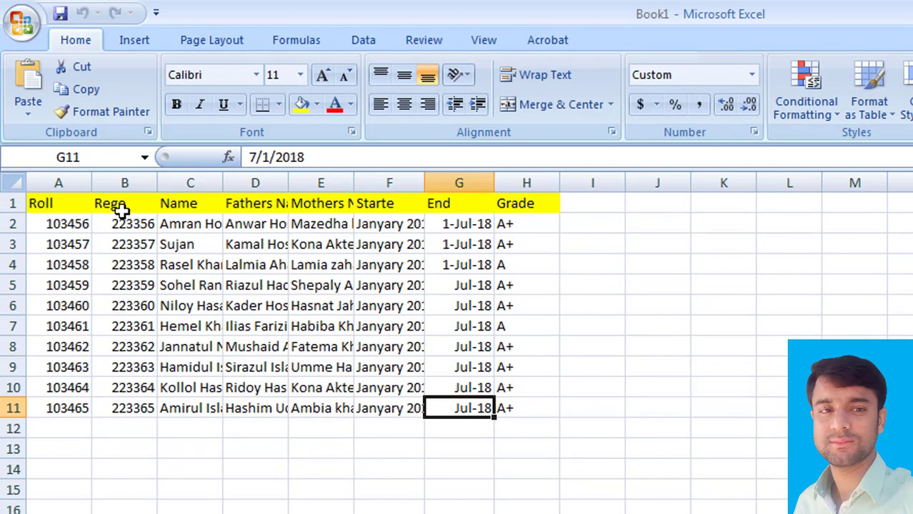
left_click(275, 205)
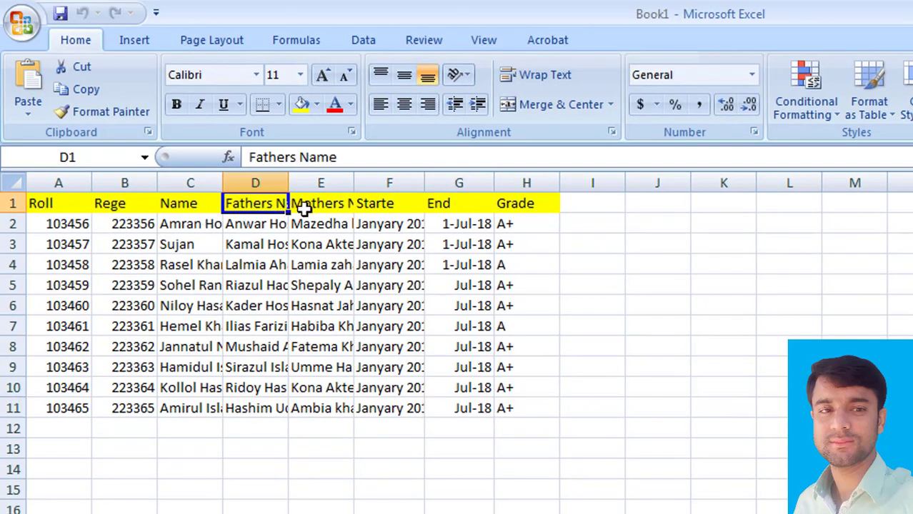
left_click(328, 207)
left_click(386, 206)
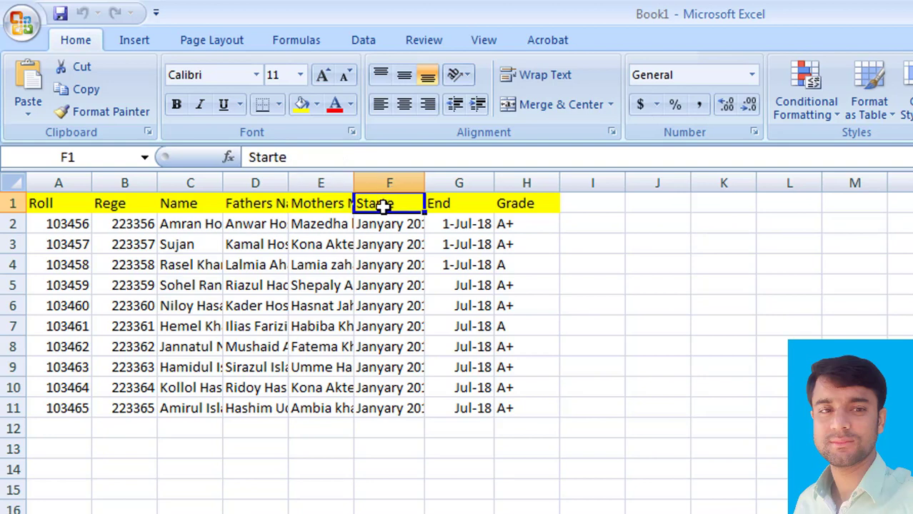
left_click(448, 212)
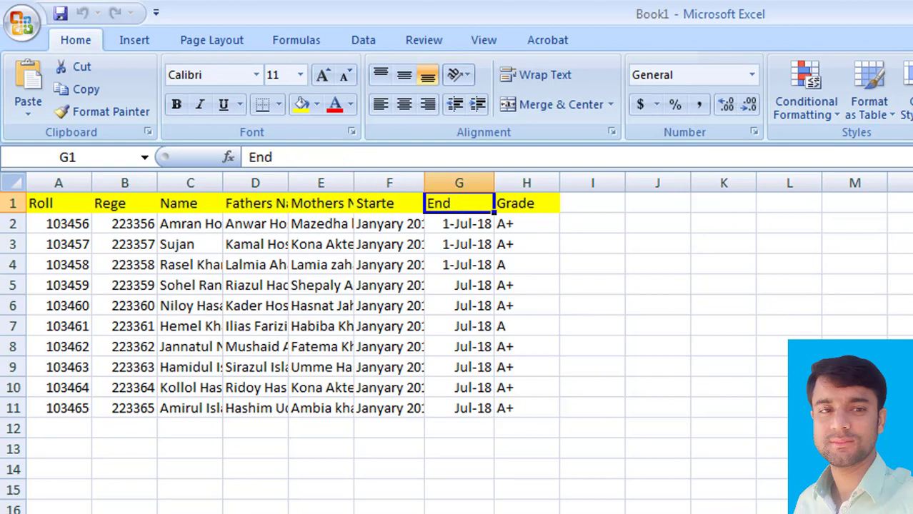
left_click(385, 205)
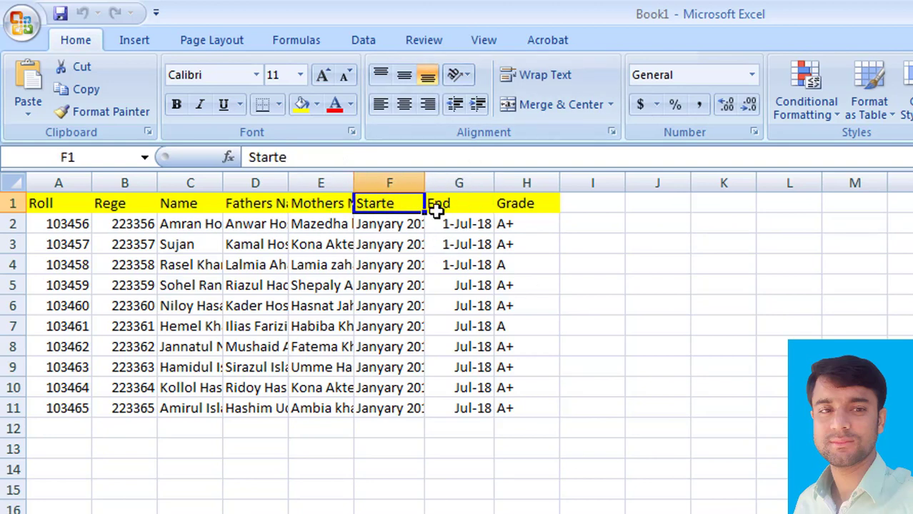
left_click(471, 208)
left_click(535, 200)
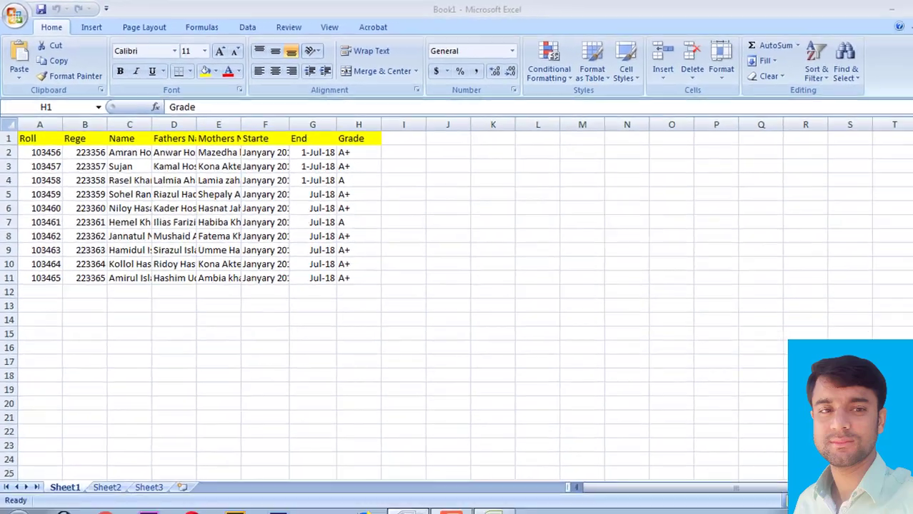
Compare Word with Excel, reviewing the Roll, Rege, Name, parents, Starte, End and Grade columns
key("alt+Tab")
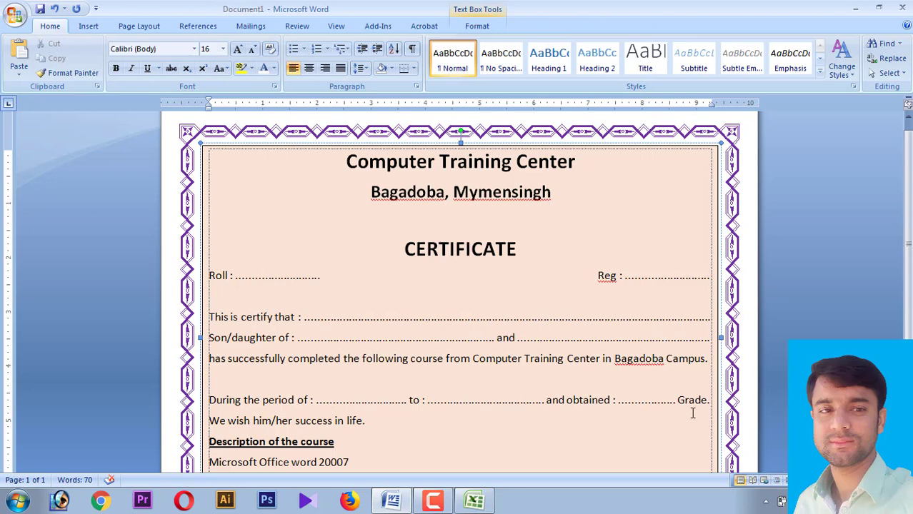
key("alt+Tab")
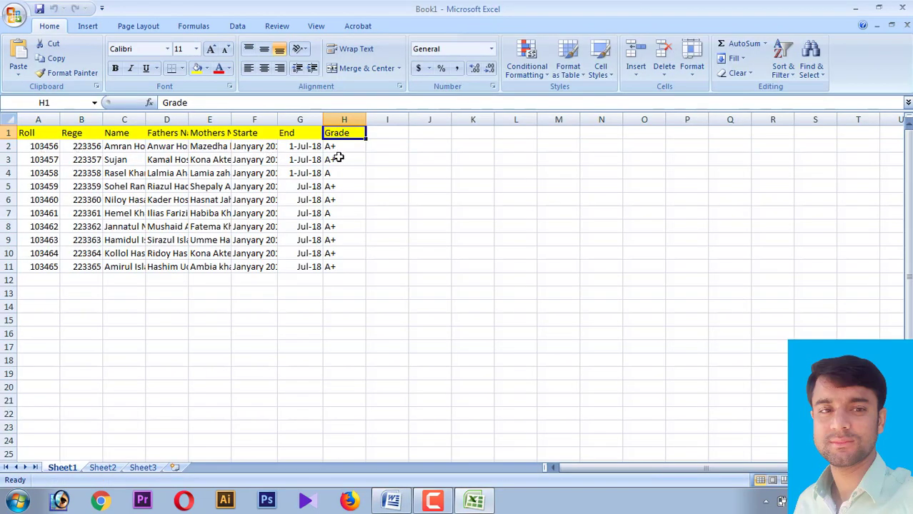
key("alt+Tab")
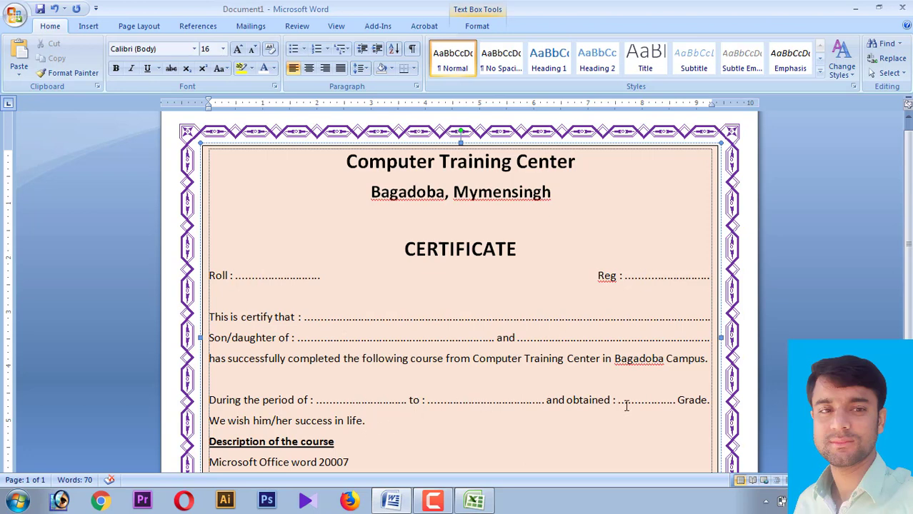
left_click(475, 501)
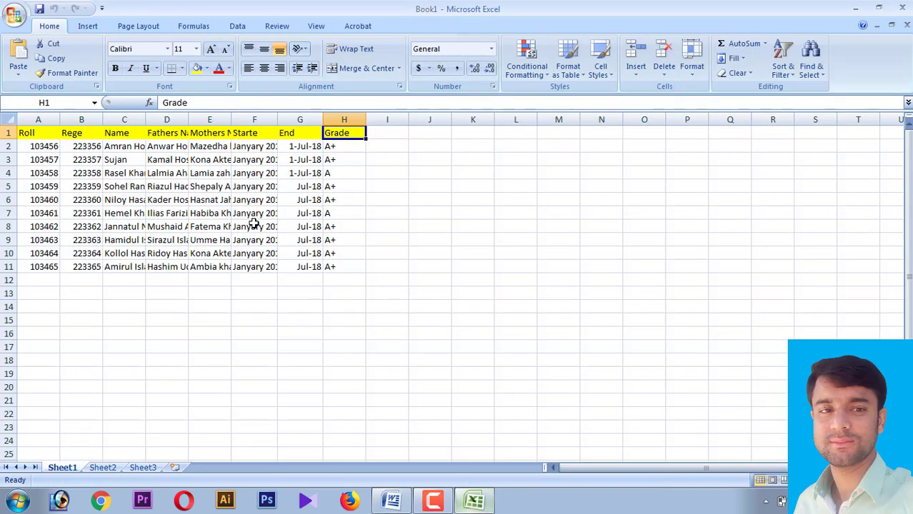
left_click(27, 133)
left_click(71, 136)
left_click(34, 133)
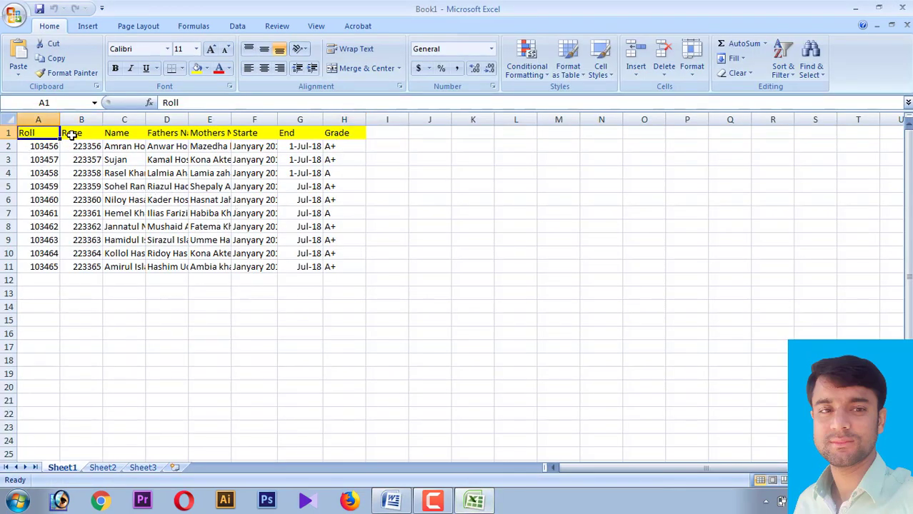
left_click(71, 134)
left_click(137, 135)
left_click(175, 136)
left_click(220, 144)
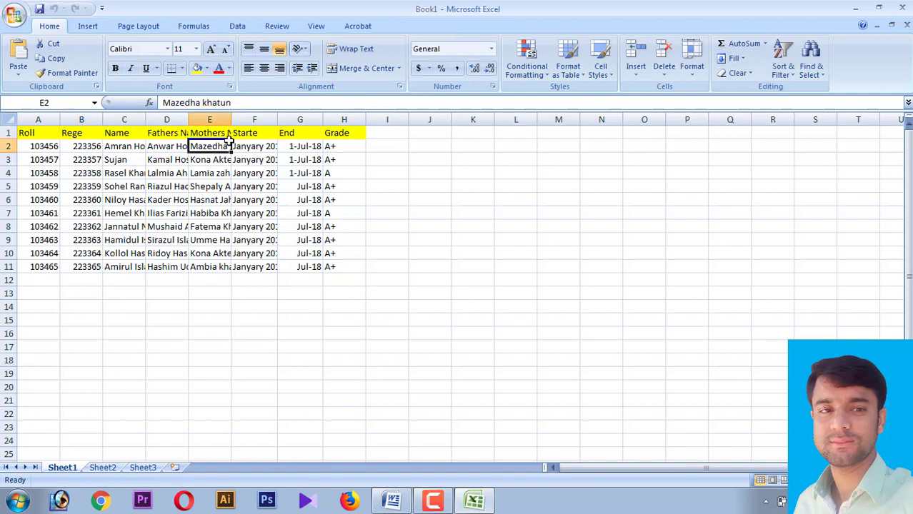
left_click(259, 136)
left_click(286, 136)
left_click(338, 143)
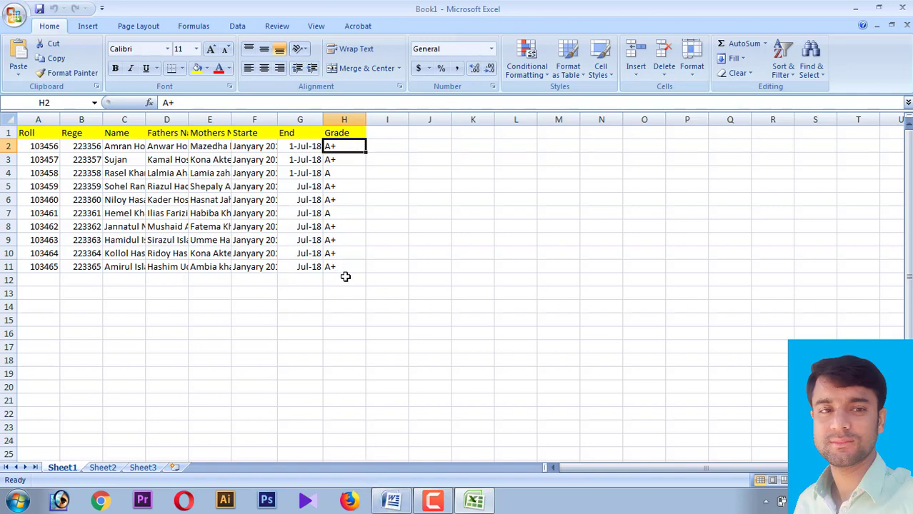
Back in the Word certificate, place the insertion point right after 'Roll :'
left_click(392, 500)
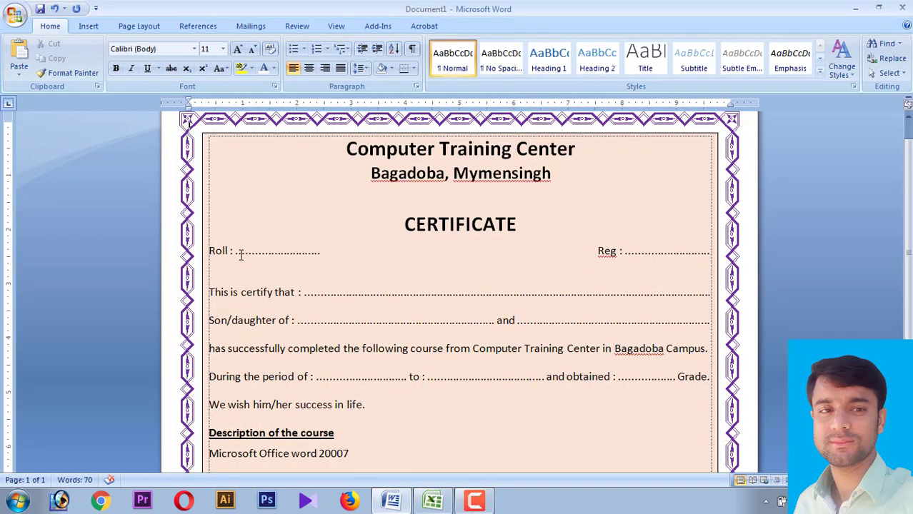
left_click(322, 302)
left_click(643, 254)
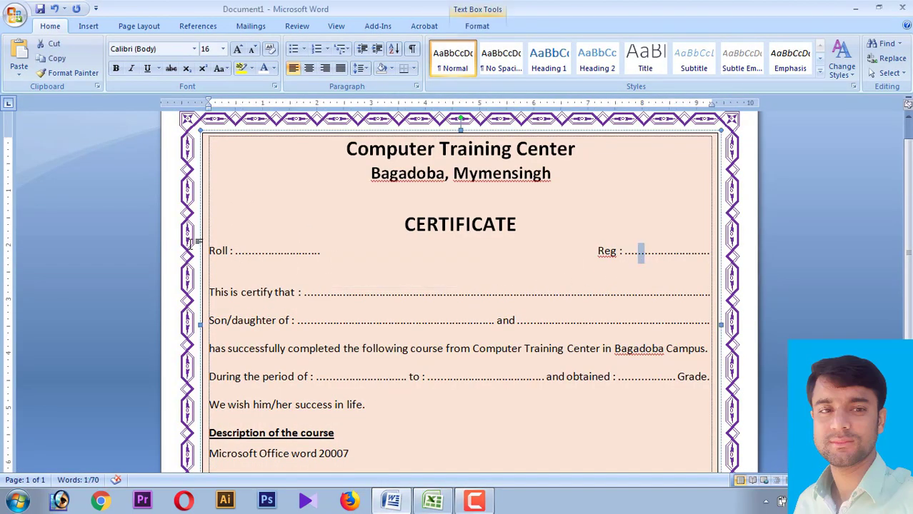
left_click(251, 251)
left_click(236, 248)
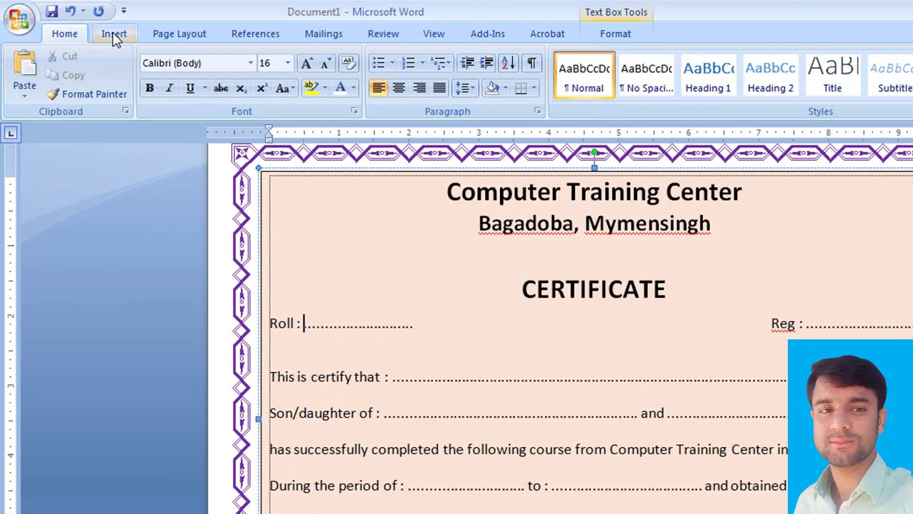
Draw a rectangle beside 'Roll :' and turn it into a text box
left_click(115, 36)
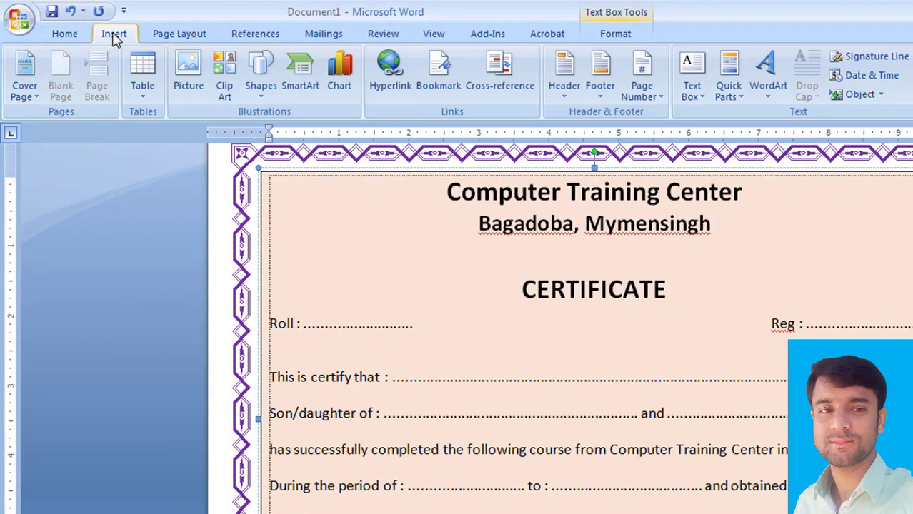
left_click(260, 78)
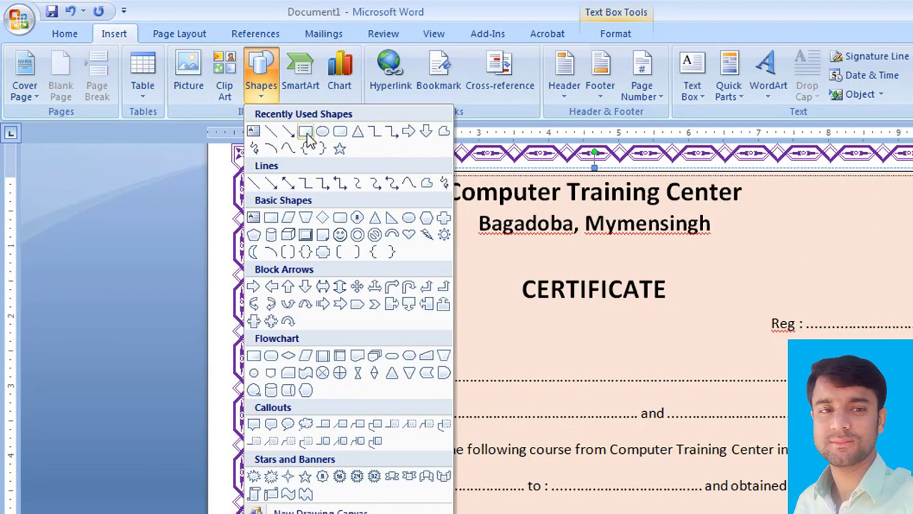
left_click(306, 133)
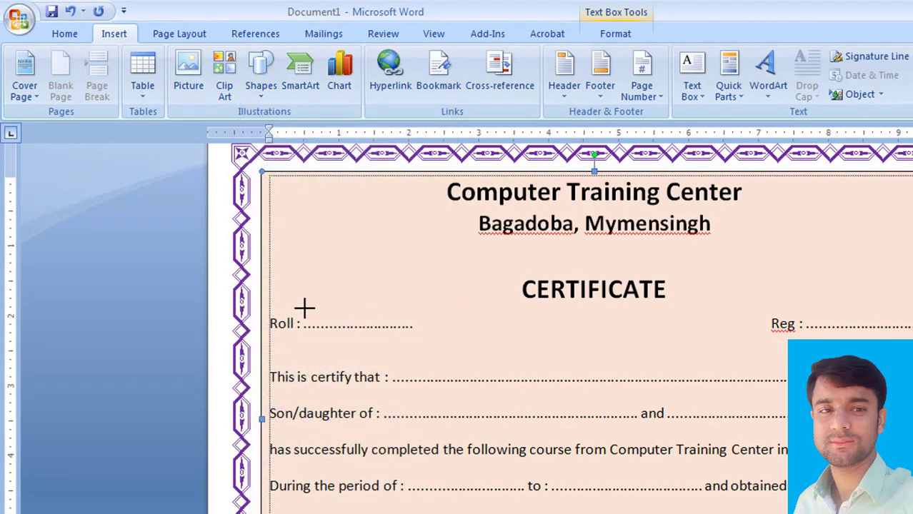
mouse_move(306, 309)
left_mouse_down()
mouse_move(382, 315)
mouse_move(415, 329)
left_mouse_up()
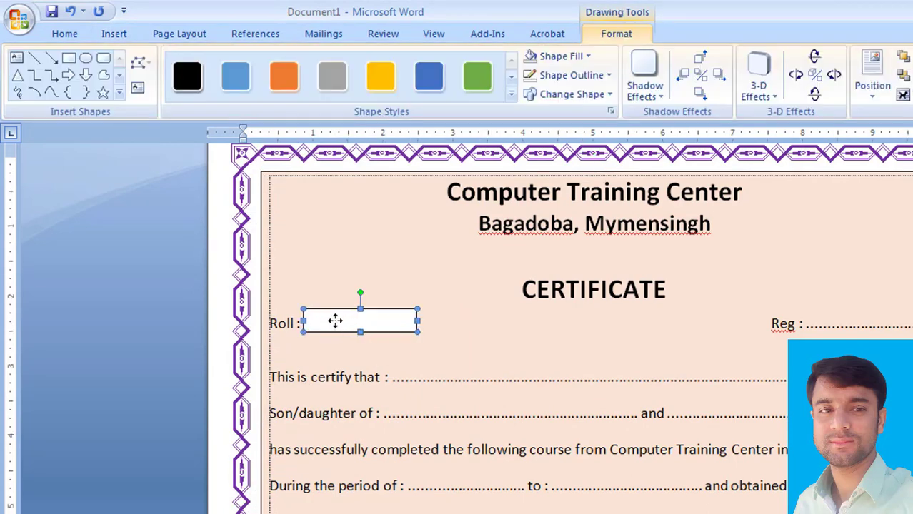
right_click(336, 323)
left_click(367, 389)
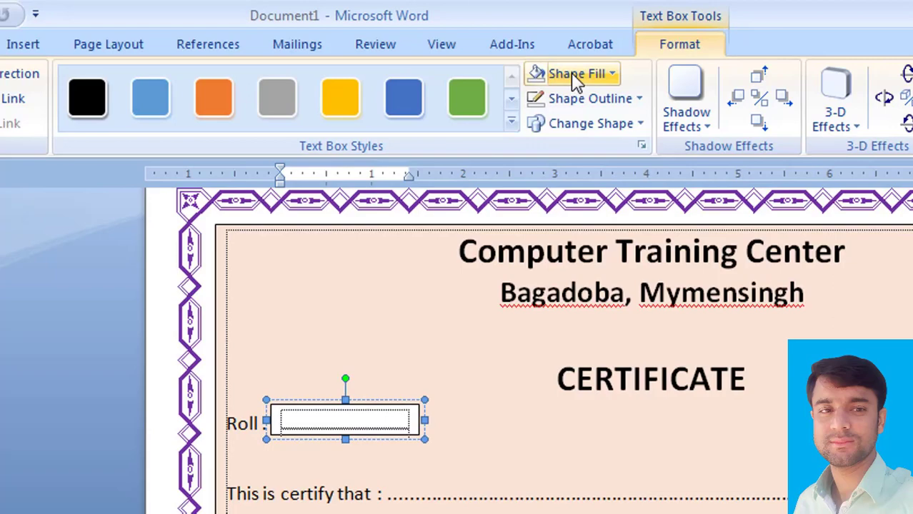
Set the text box to No Fill and No Outline, then raise it slightly beside 'Roll :'
left_click(576, 74)
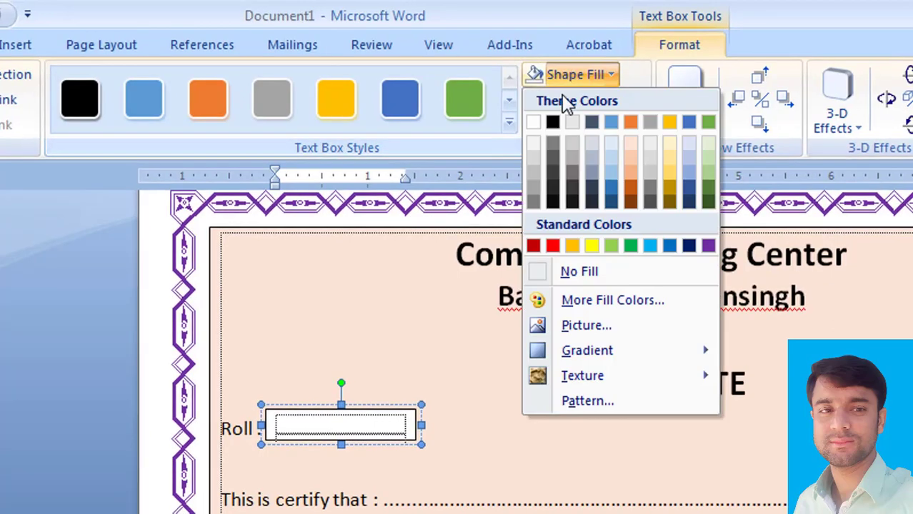
left_click(562, 275)
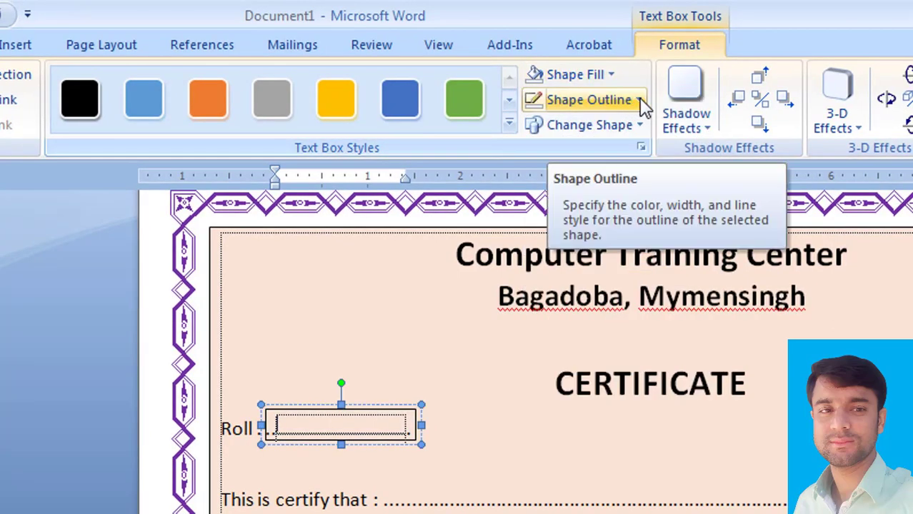
left_click(638, 100)
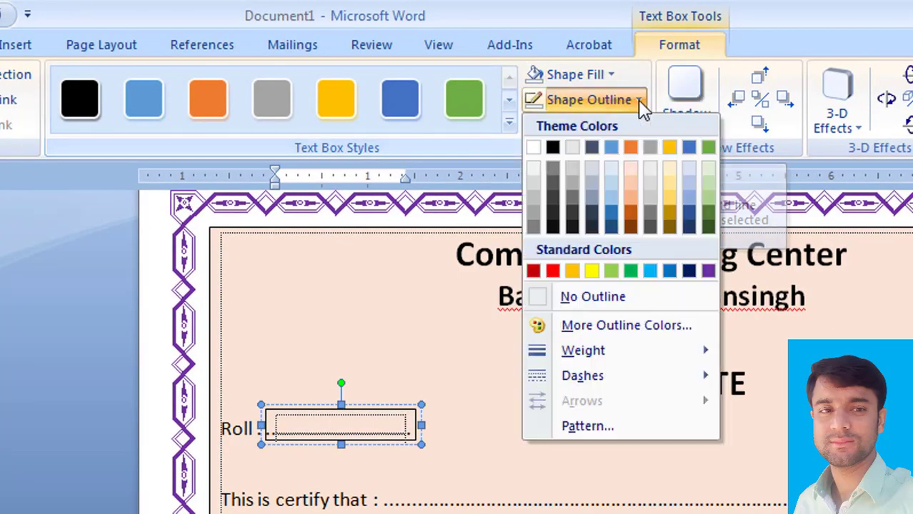
left_click(566, 299)
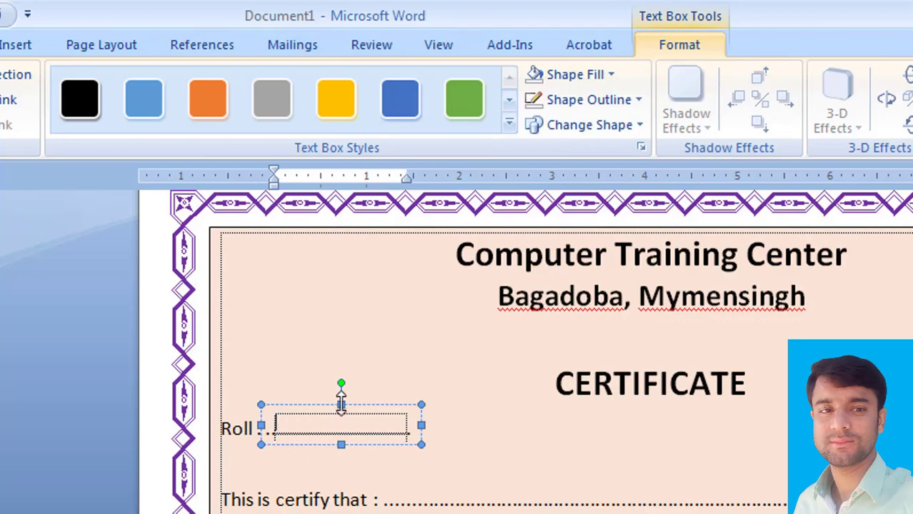
left_click_drag(341, 405, 347, 390)
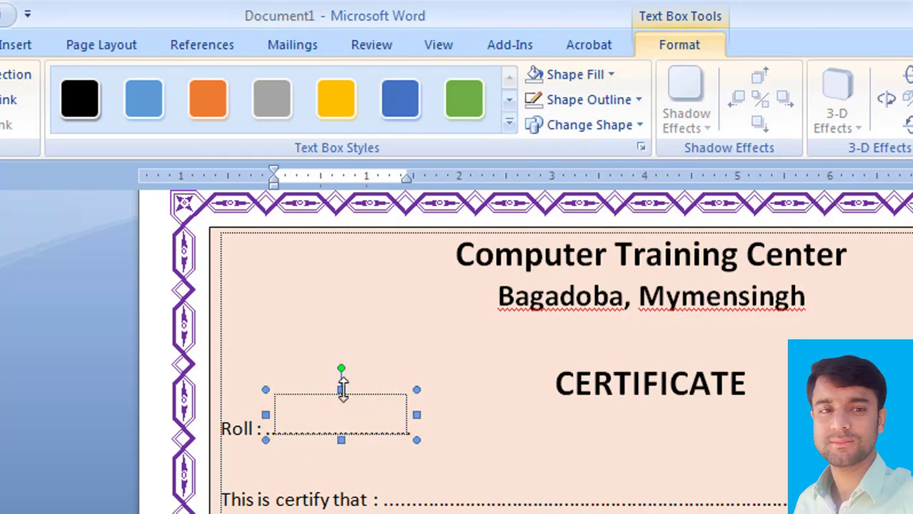
Set the text box's font size to 18 and select the whole box frame
left_click(294, 413)
left_click_drag(303, 412, 284, 413)
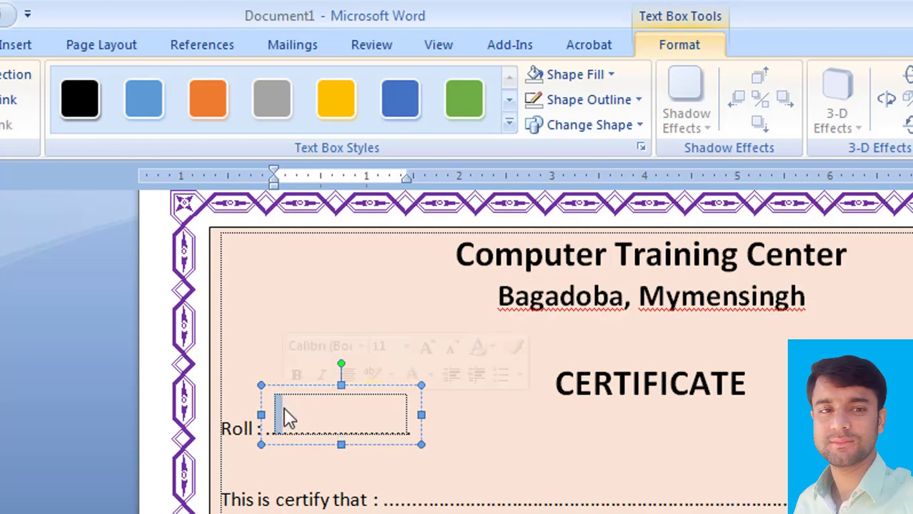
left_click(405, 348)
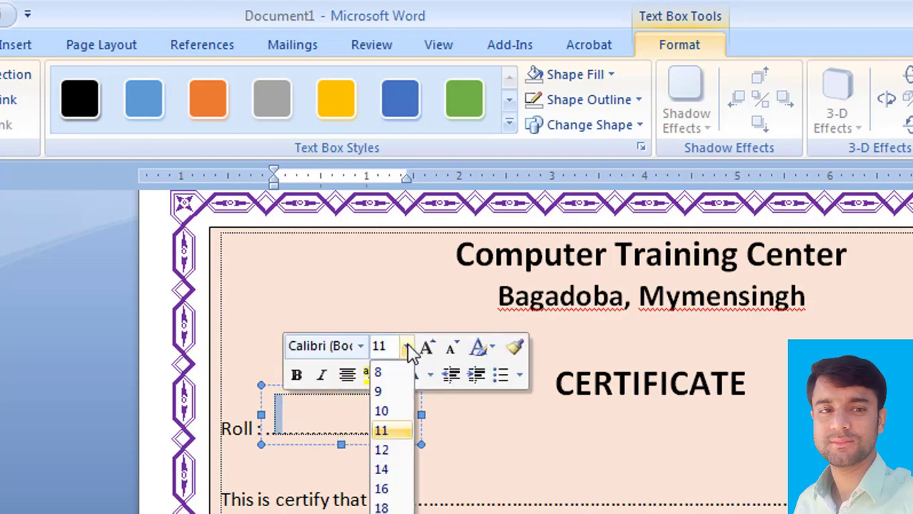
left_click(381, 507)
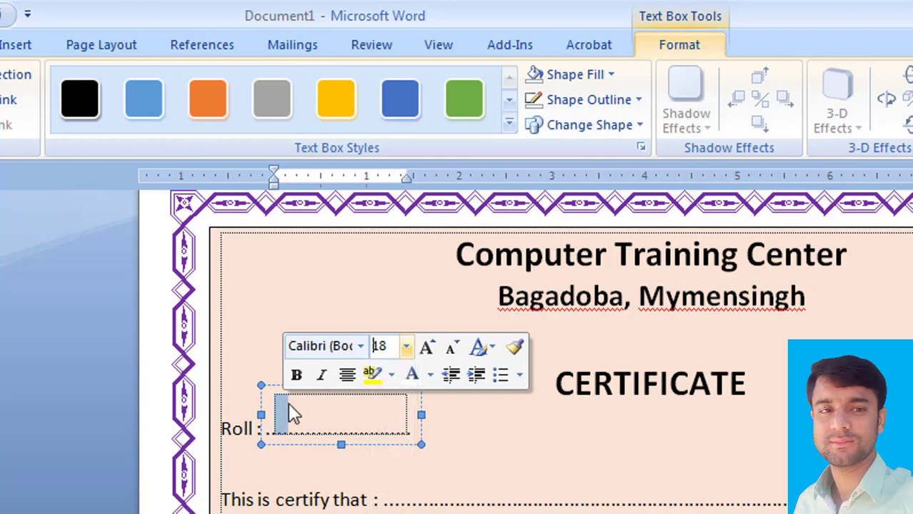
left_click(290, 410)
right_click(285, 417)
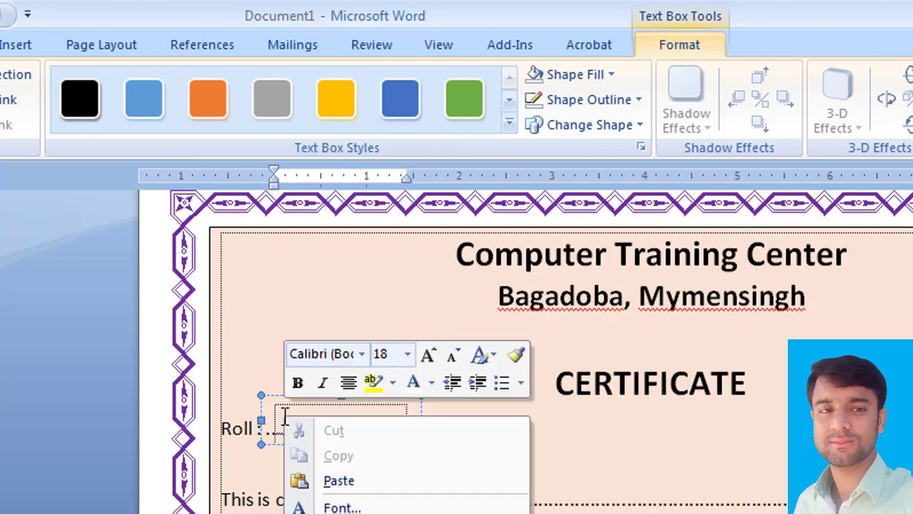
left_click(319, 394)
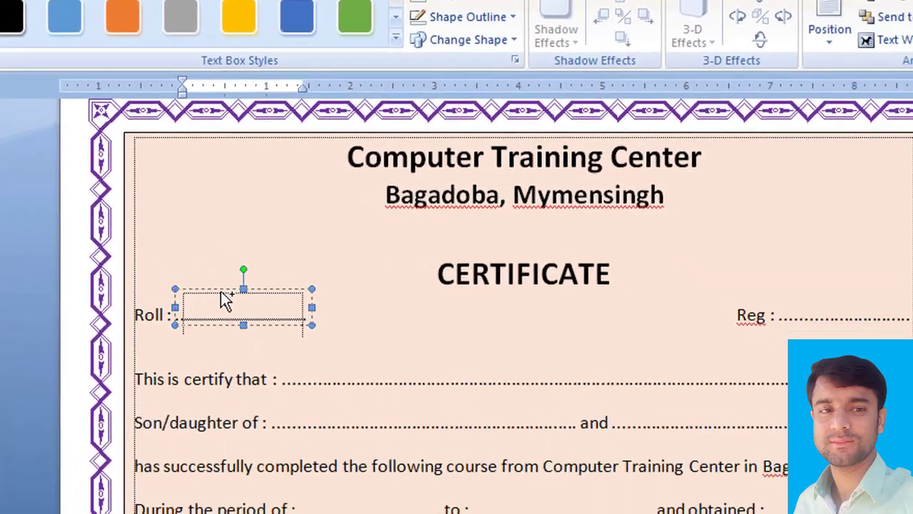
Copy the Roll text box onto the Reg field and nudge it into place
left_click_drag(316, 407, 756, 398)
left_click_drag(564, 240, 765, 231)
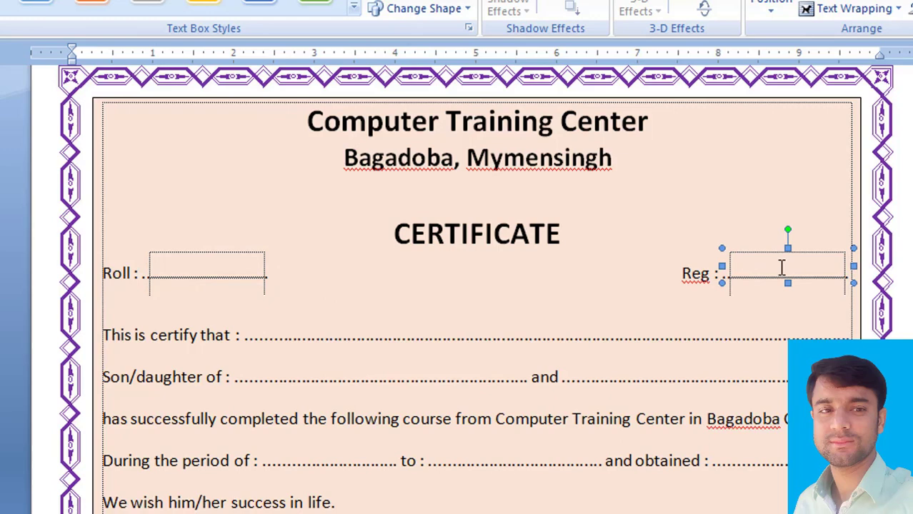
key("Left")
key("Left")
key("Left")
key("Left")
key("Left")
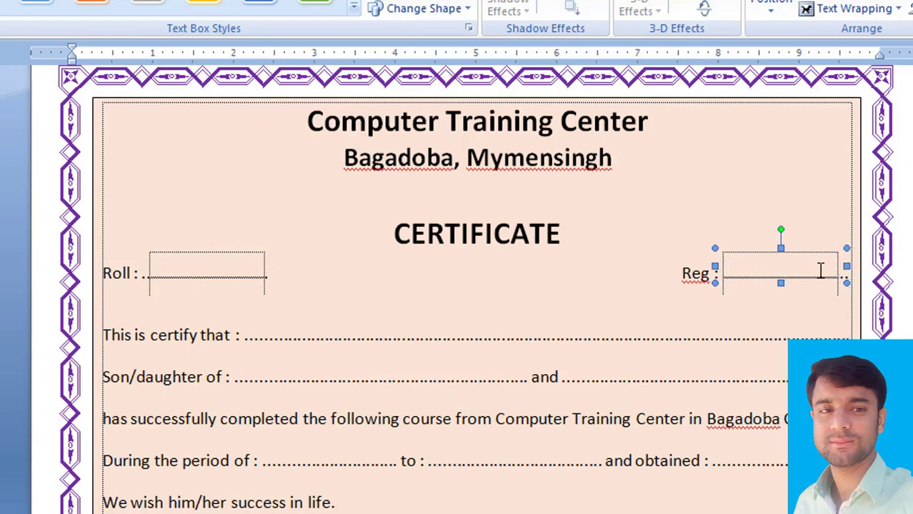
key("Up")
key("Up")
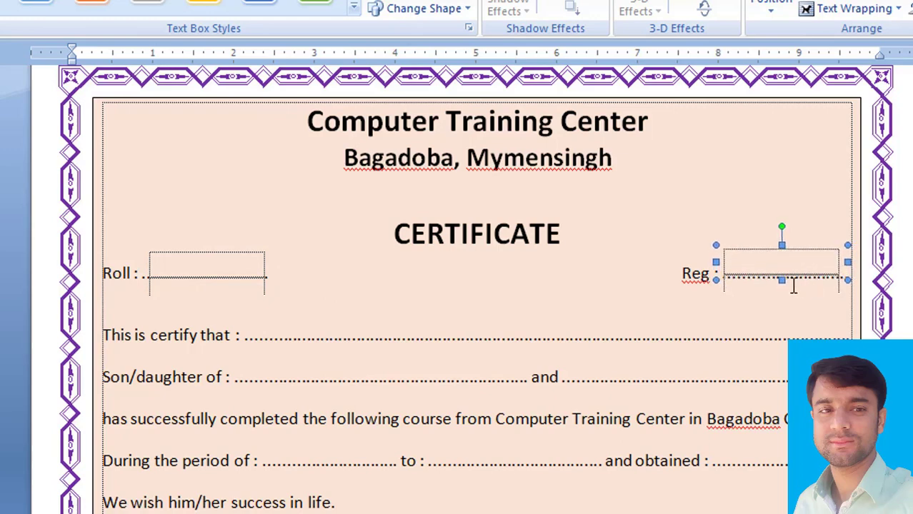
Copy the Roll box to the name line and stretch it across the whole line
left_click(229, 255)
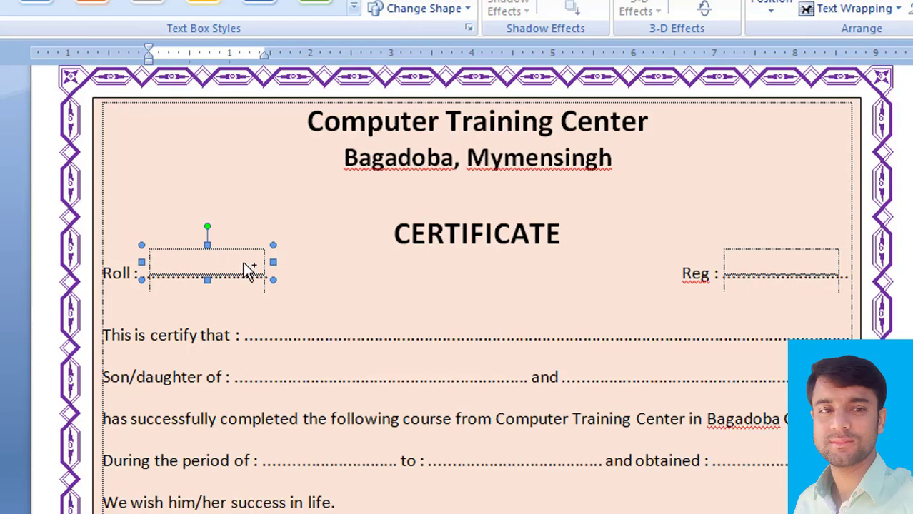
left_click_drag(243, 262, 334, 300)
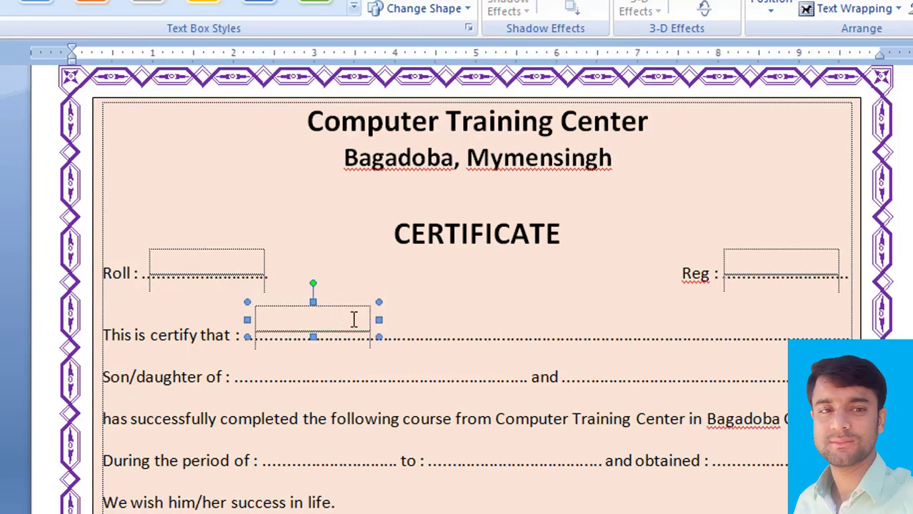
left_click_drag(376, 321, 846, 314)
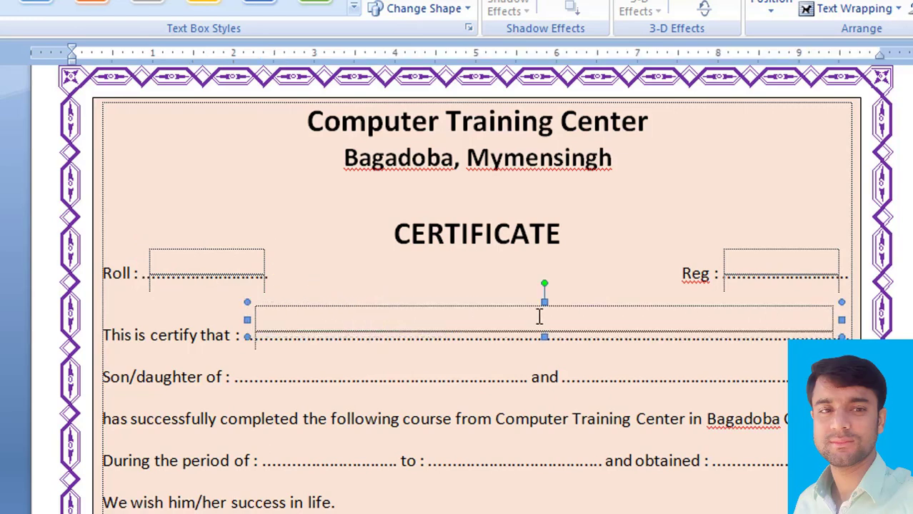
key("Down")
key("Down")
key("Down")
key("Down")
key("Down")
key("Down")
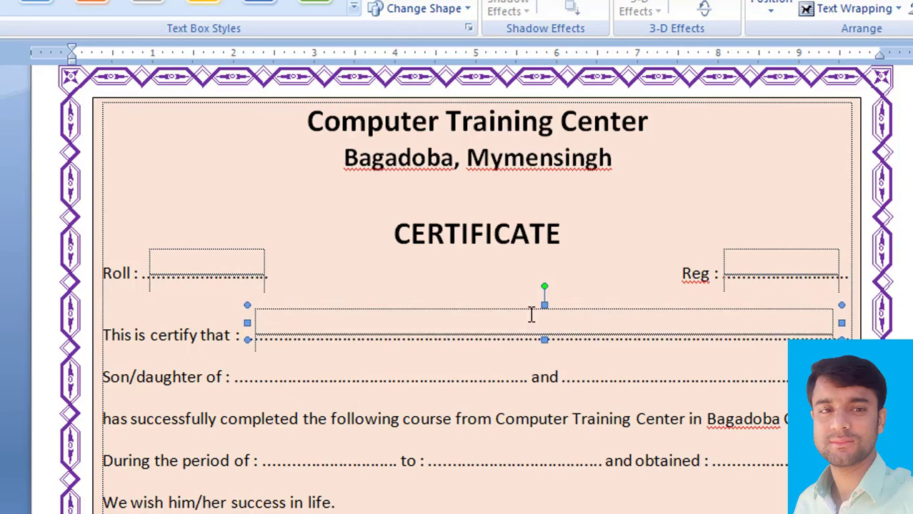
key("Up")
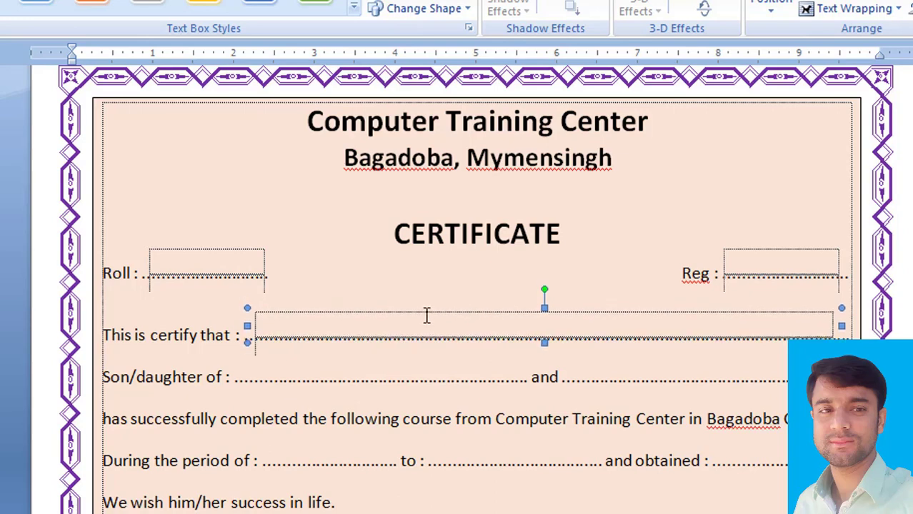
Place copies of the box on both parent fields, after 'Son/daughter of' and after 'and'
left_click(244, 251)
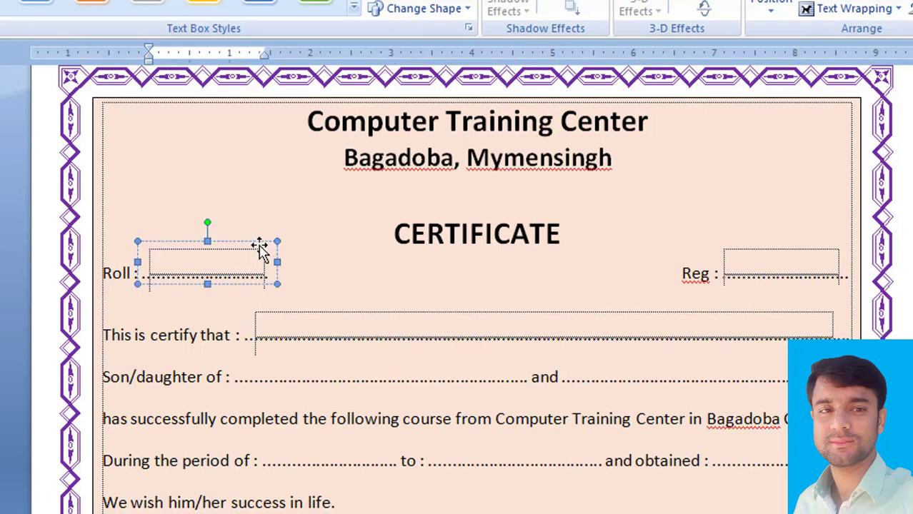
left_click_drag(261, 250, 527, 359)
key("Down")
key("Down")
key("Down")
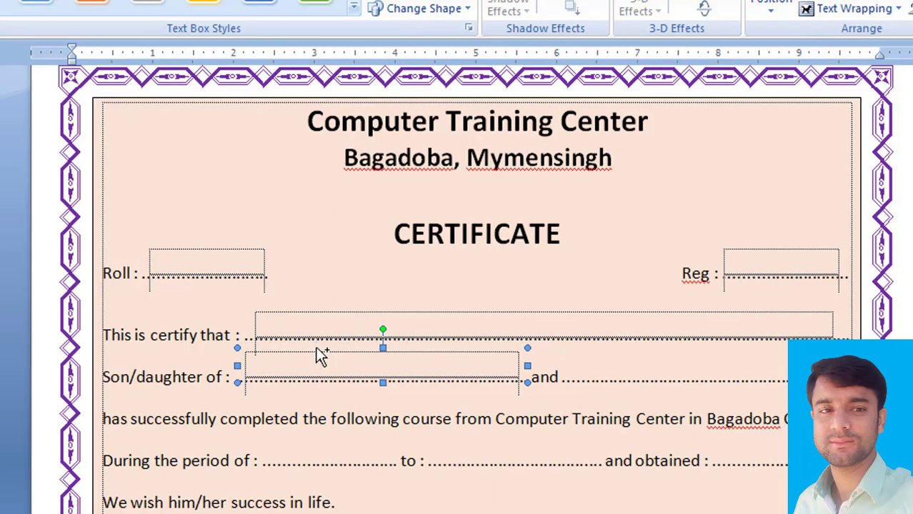
left_click_drag(318, 350, 645, 340)
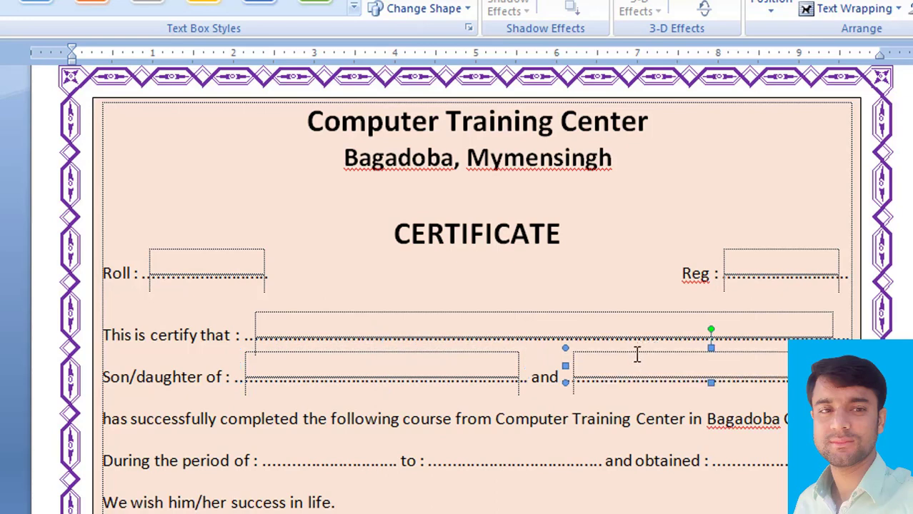
key("Left")
key("Left")
key("Left")
key("Left")
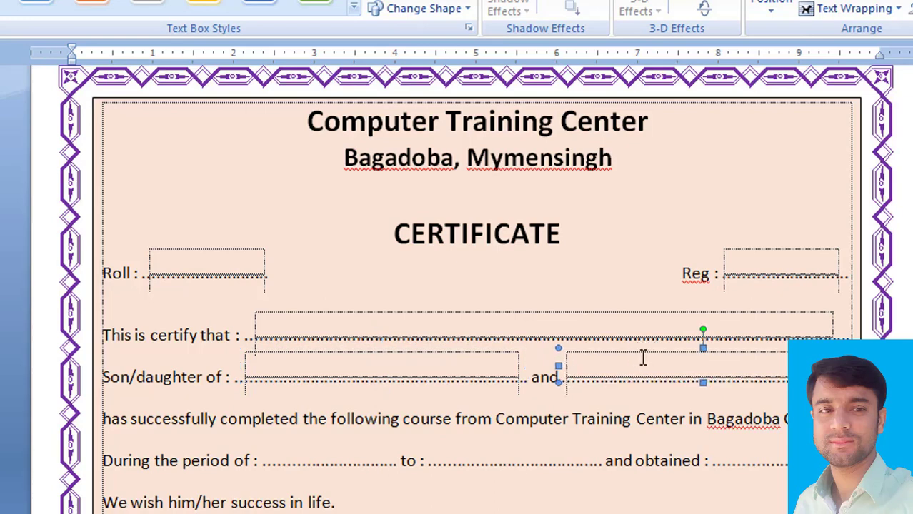
Place copies on the start date, end date and 'obtained' grade fields
left_click(210, 252)
left_click_drag(225, 245, 357, 434)
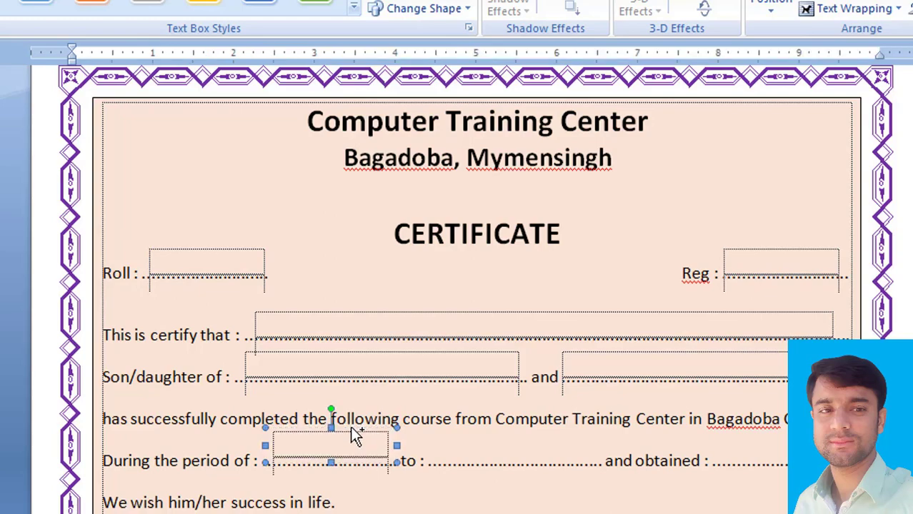
key("Down")
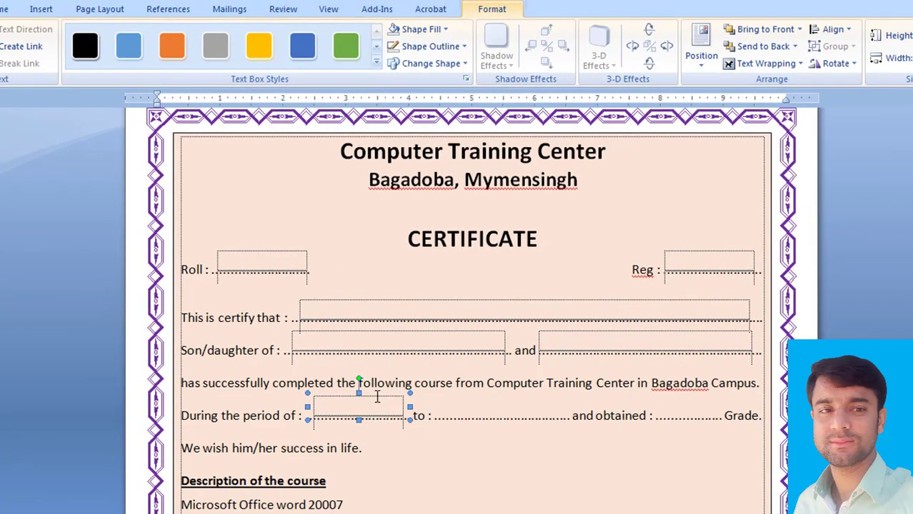
key("Down")
left_click_drag(382, 399, 512, 400)
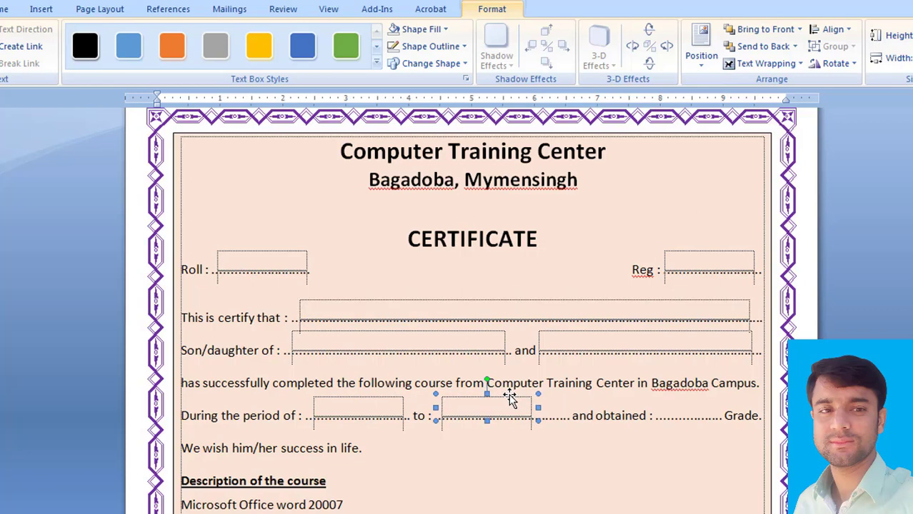
key("Left")
key("Left")
key("Left")
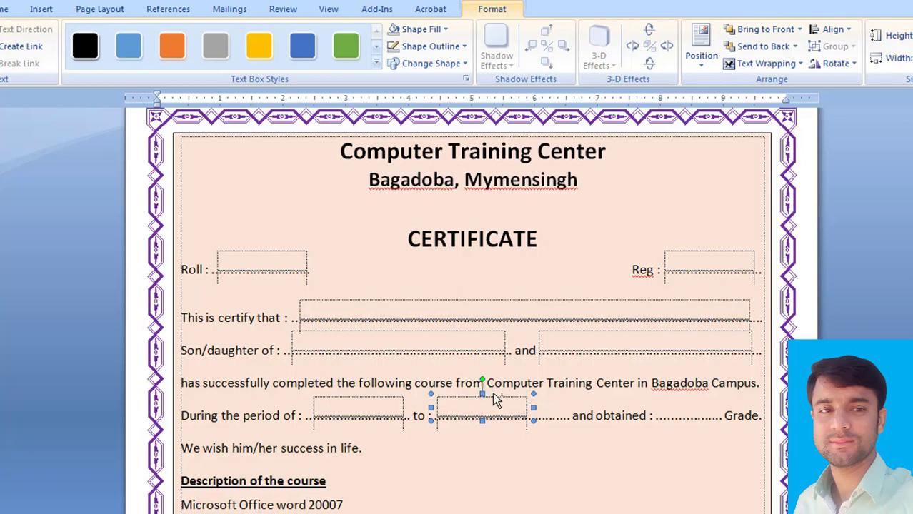
left_click_drag(498, 401, 727, 406)
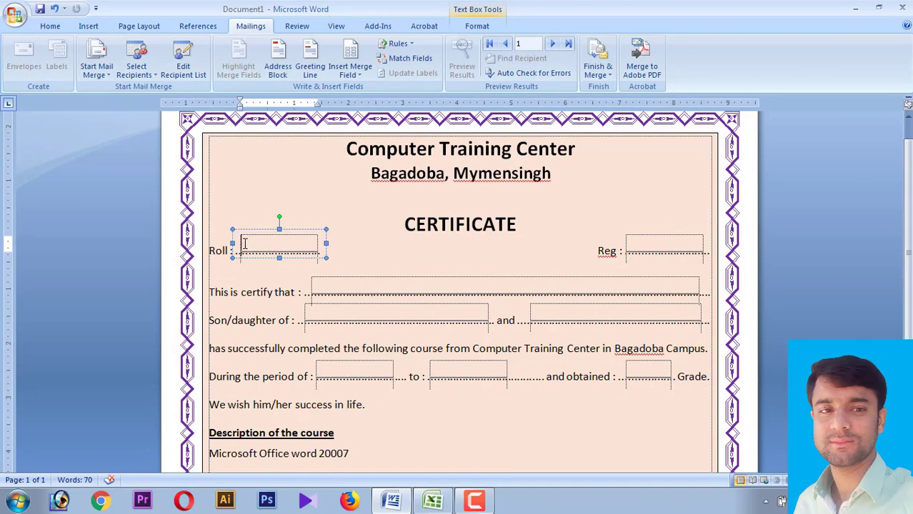
Use the existing list Desktop\Book1, sheet Sheet1$ with headers, as the mail-merge recipients
left_click(89, 26)
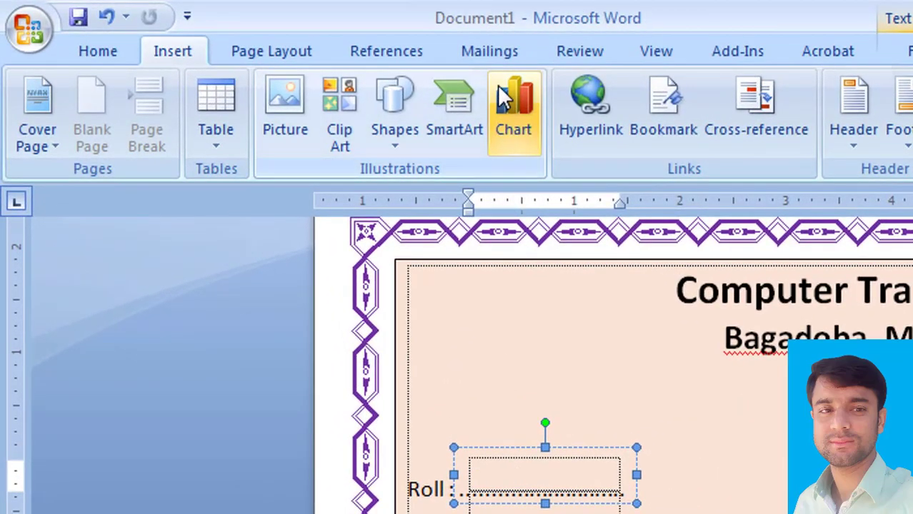
left_click(492, 57)
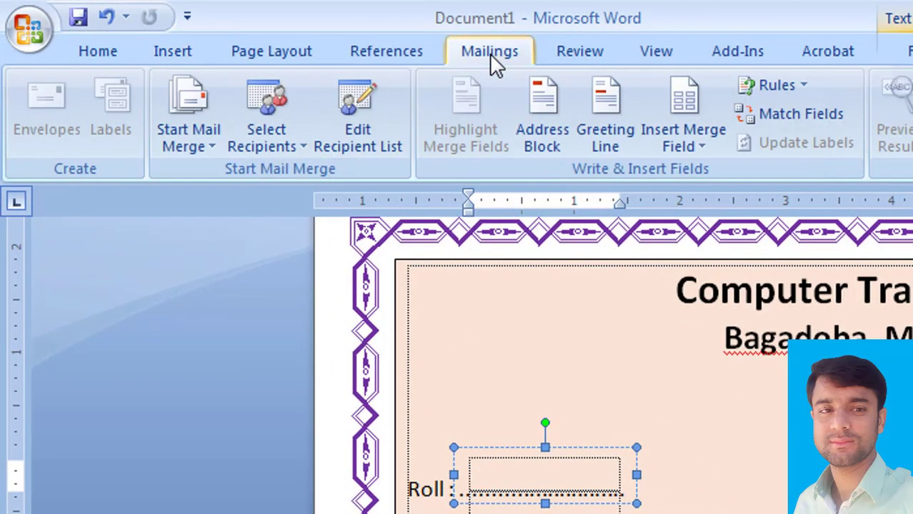
left_click(282, 125)
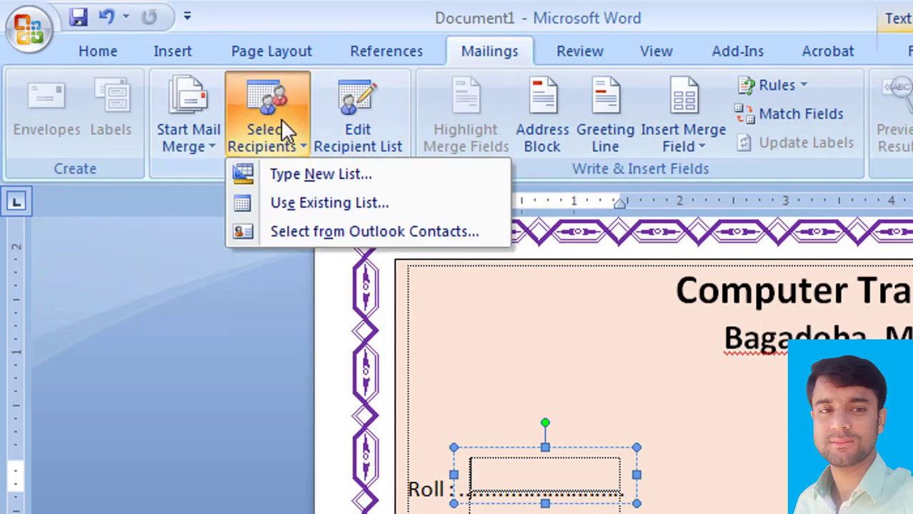
left_click(314, 211)
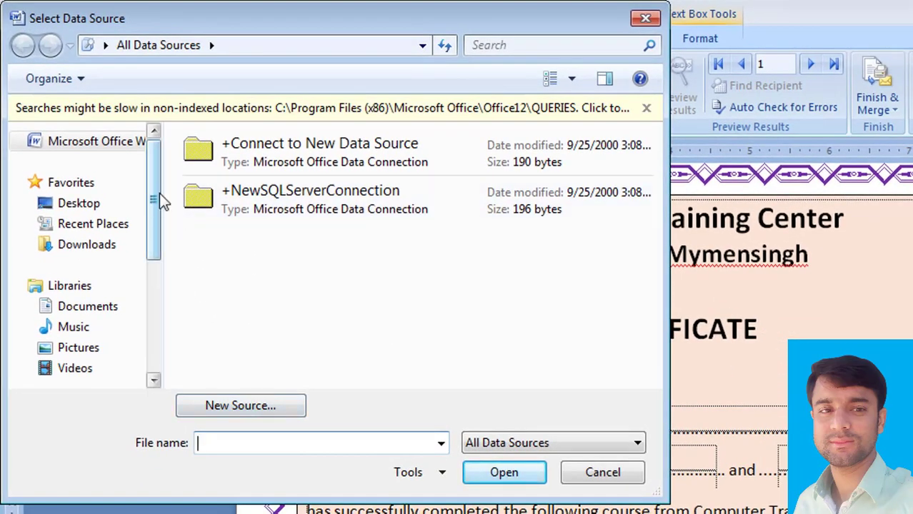
left_click(90, 206)
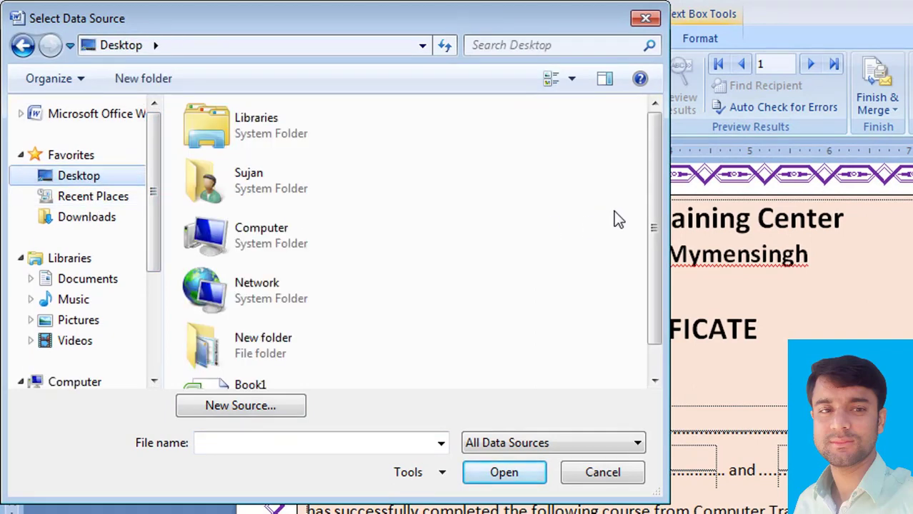
scroll(653, 214, "down", 1)
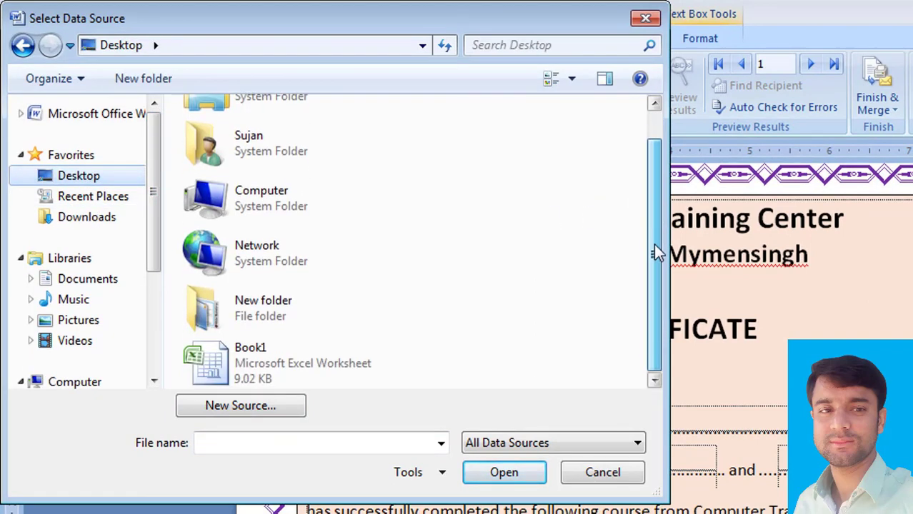
left_click(237, 361)
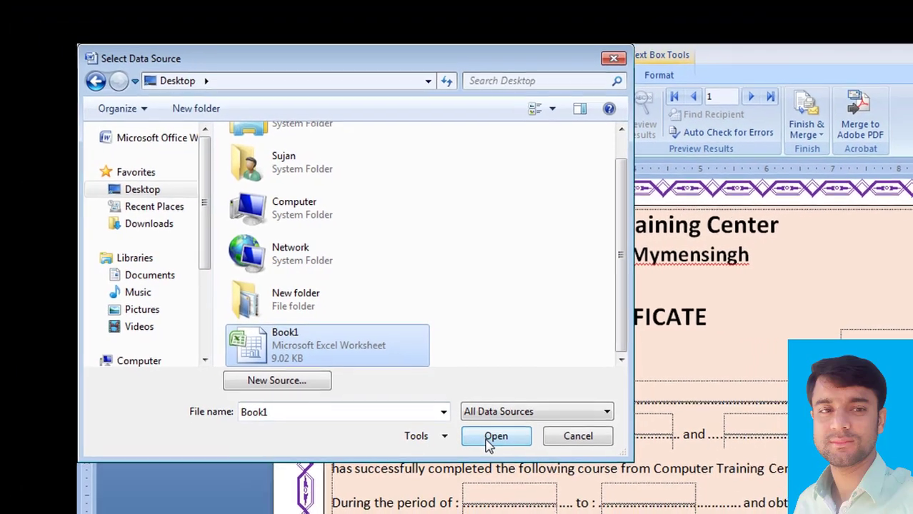
left_click(500, 468)
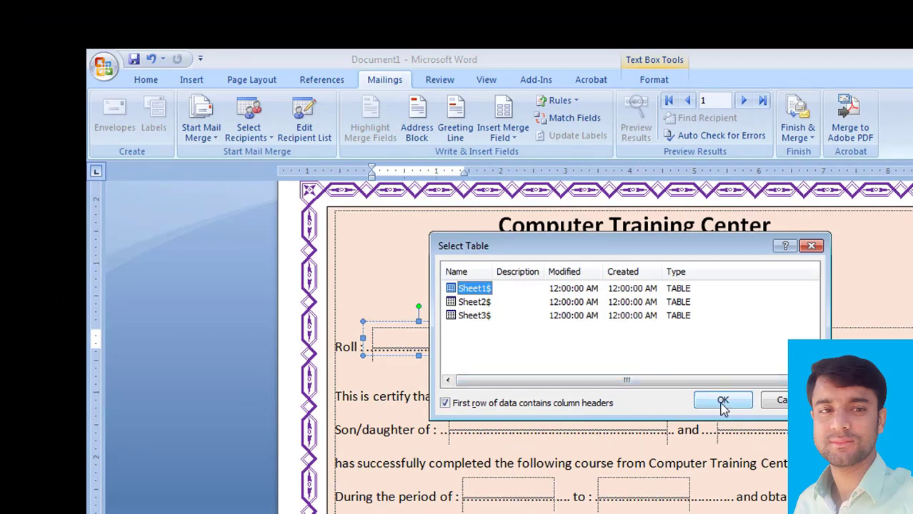
left_click(723, 402)
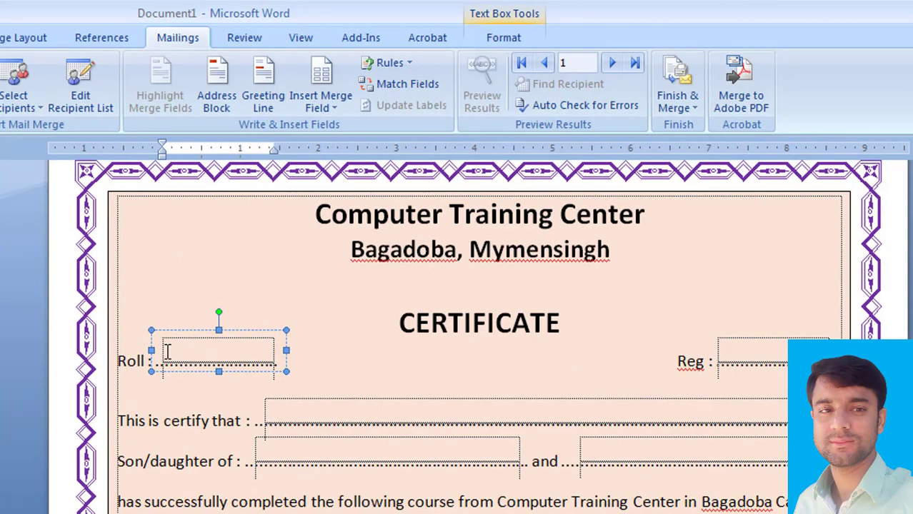
Insert the Roll, Rege and Name merge fields into the Roll, Reg and certify boxes
left_click(329, 107)
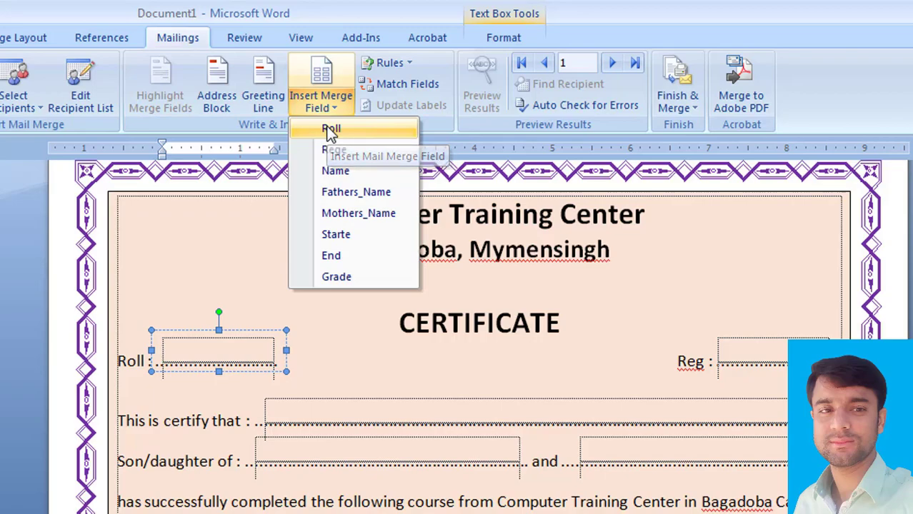
left_click(330, 131)
left_click(734, 354)
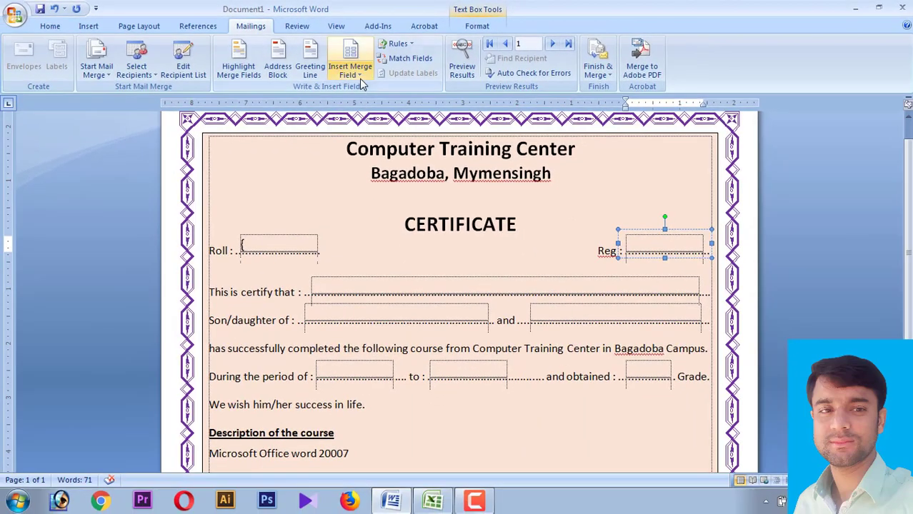
left_click(320, 103)
left_click(359, 106)
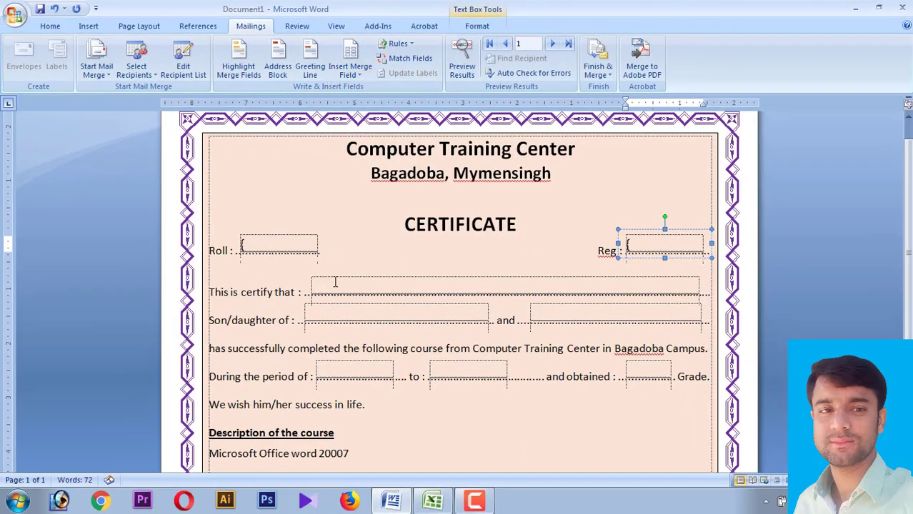
left_click(332, 286)
left_click(348, 65)
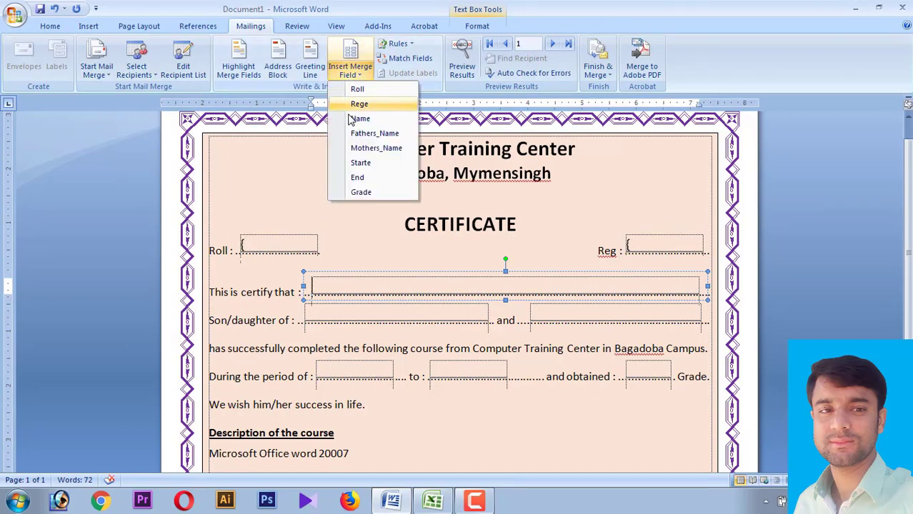
left_click(358, 116)
Insert Fathers_Name and Mothers_Name into the 'Son/daughter of' and 'and' boxes
left_click(326, 318)
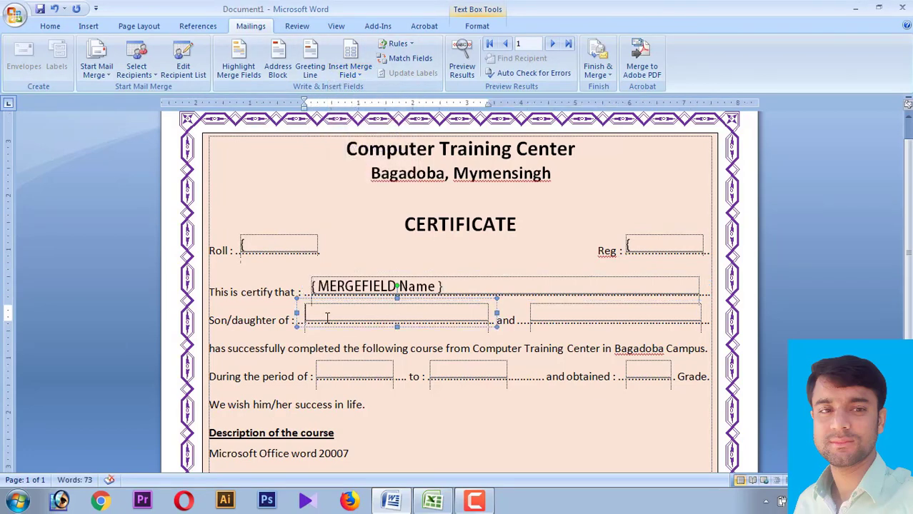
left_click(359, 78)
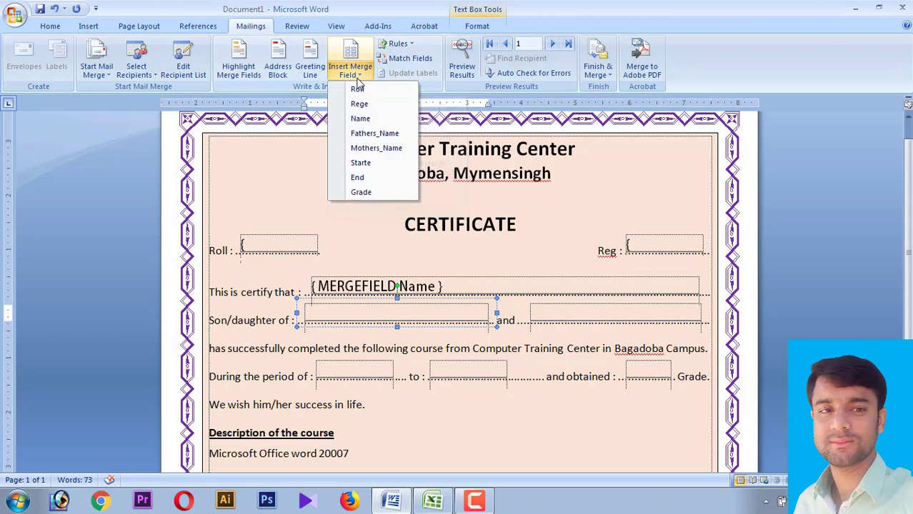
left_click(363, 133)
left_click(557, 318)
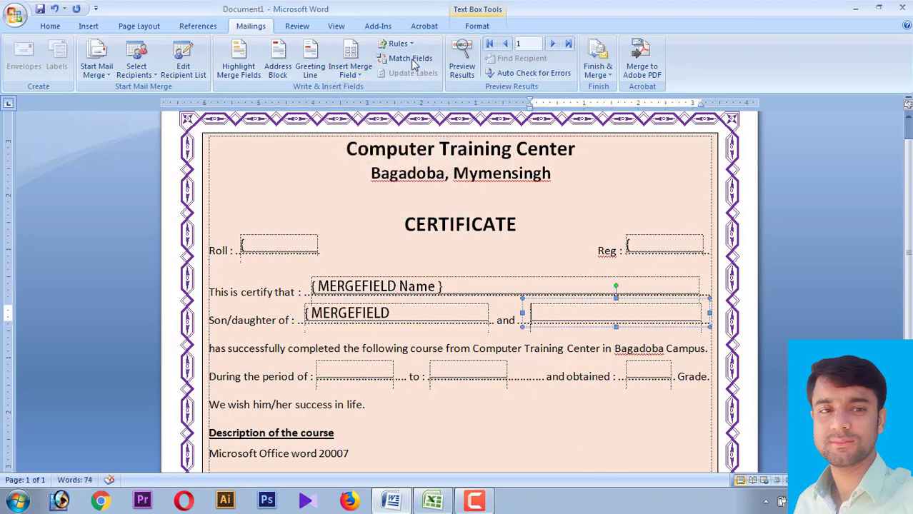
left_click(357, 74)
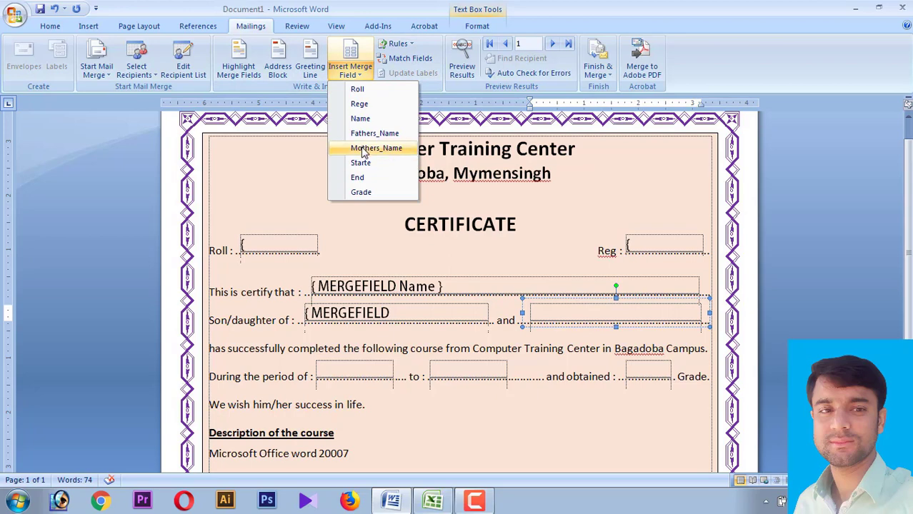
left_click(364, 148)
Insert the Starte, End and Grade merge fields into the period and grade boxes
left_click(339, 372)
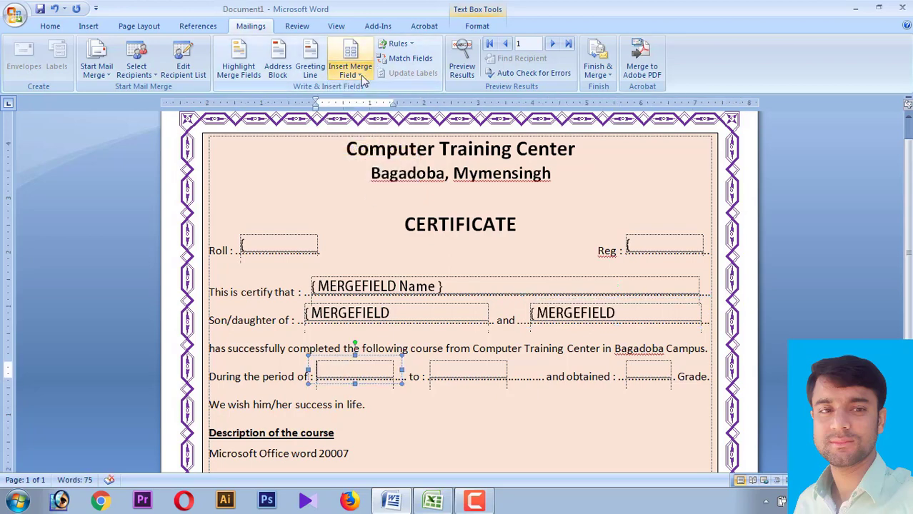
left_click(356, 71)
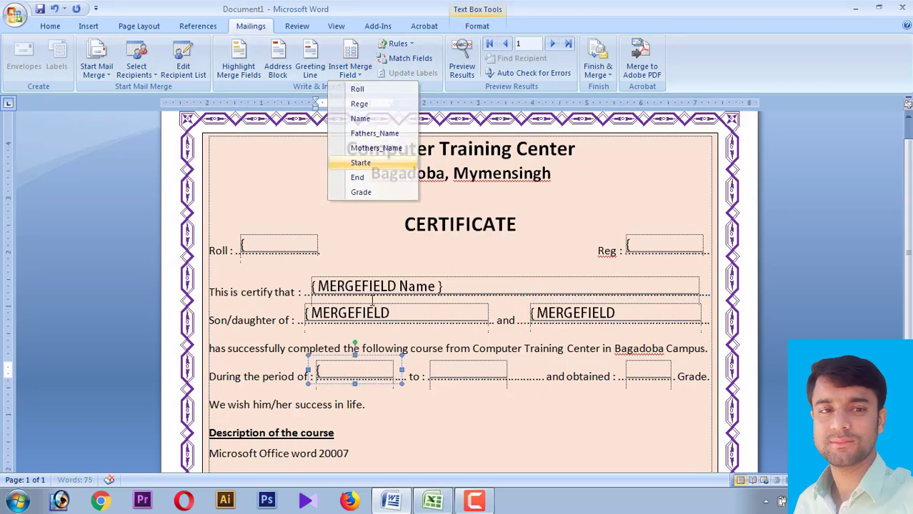
left_click(360, 162)
left_click(445, 372)
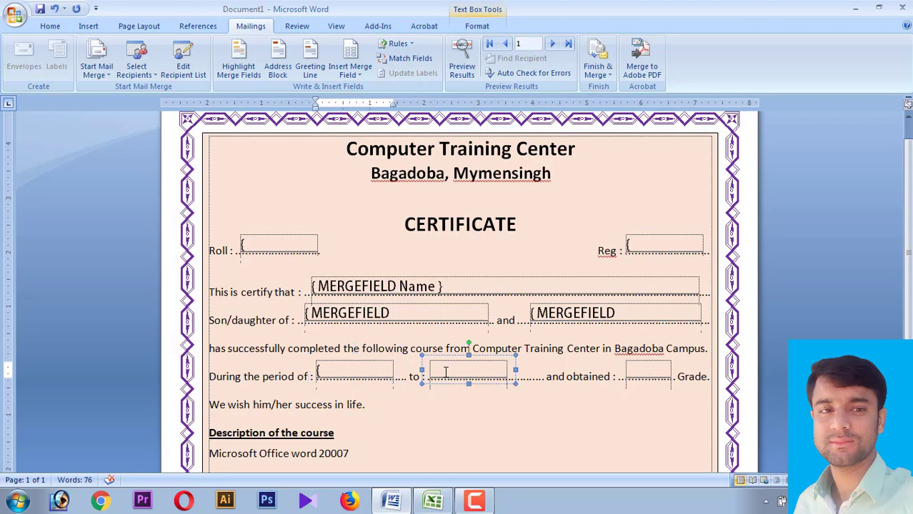
left_click(354, 70)
left_click(358, 178)
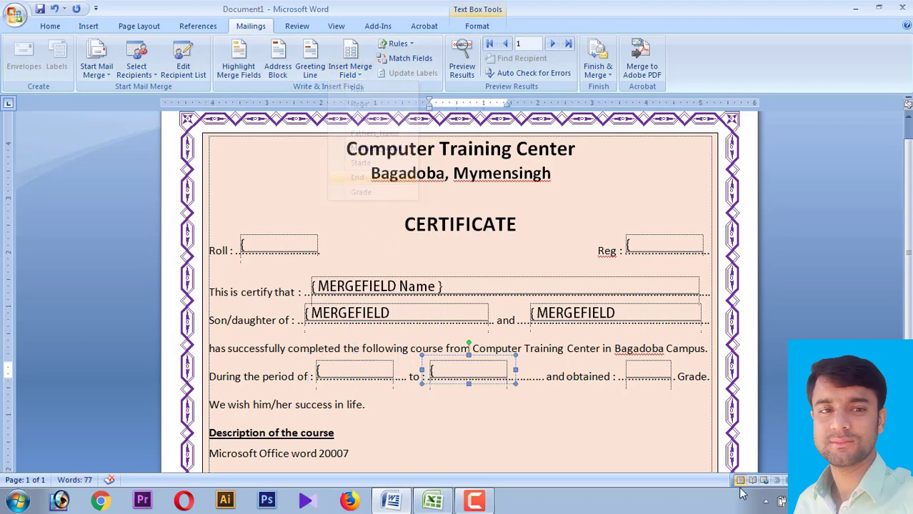
left_click(645, 373)
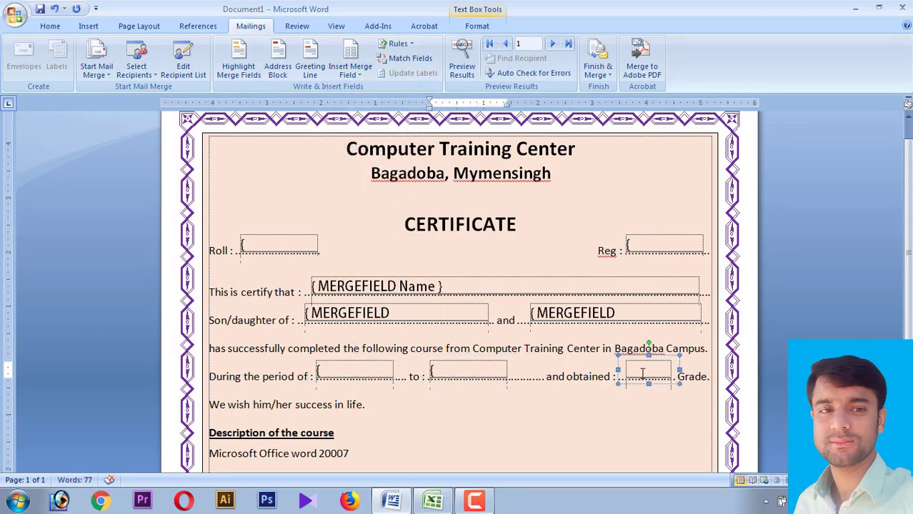
left_click(357, 76)
left_click(361, 192)
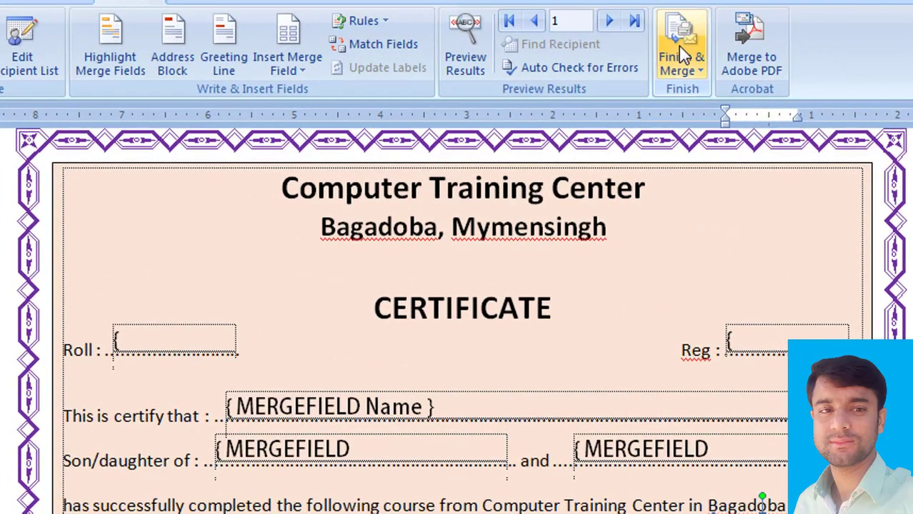
Merge all records to a new document via Finish & Merge > Edit Individual Documents
left_click(598, 66)
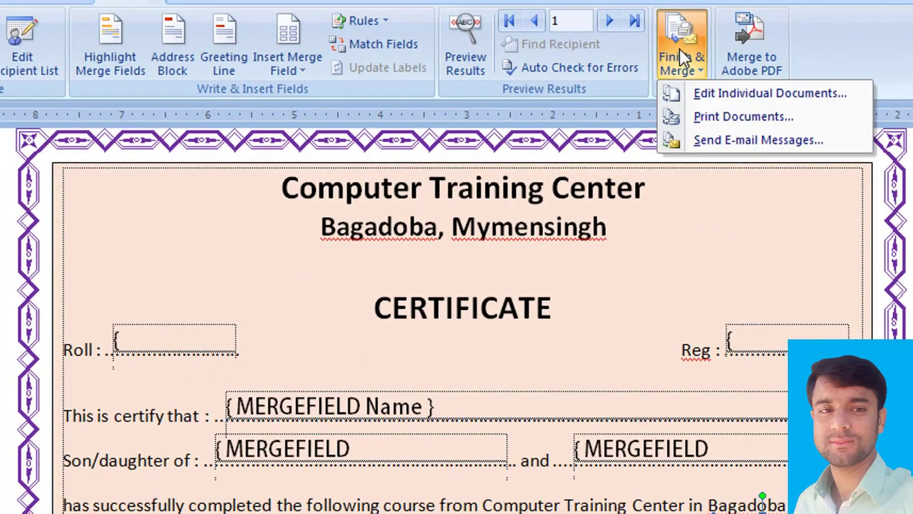
left_click(721, 100)
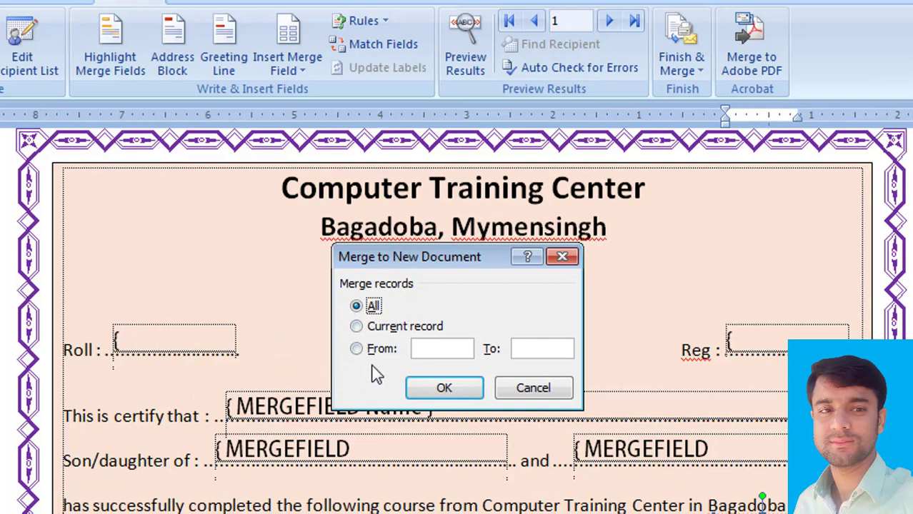
left_click(512, 350)
left_click(441, 347)
left_click(524, 347)
left_click(443, 347)
left_click(361, 305)
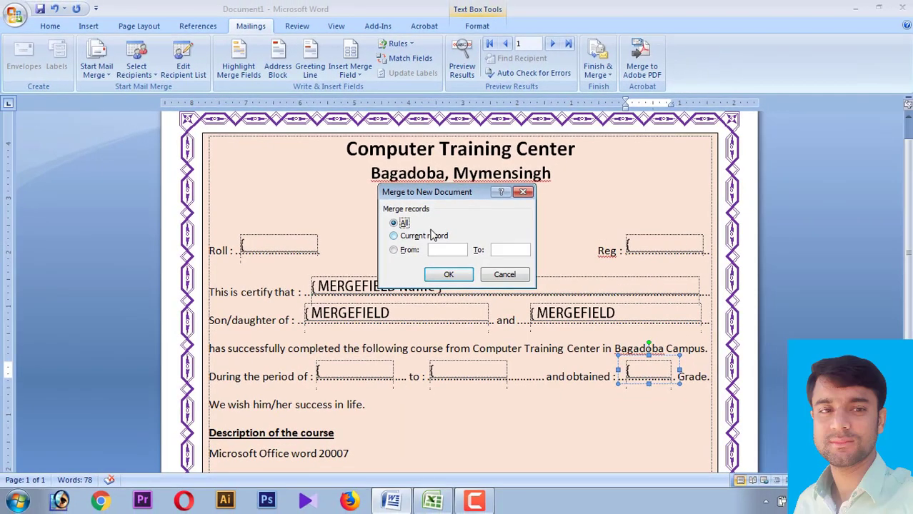
left_click(449, 275)
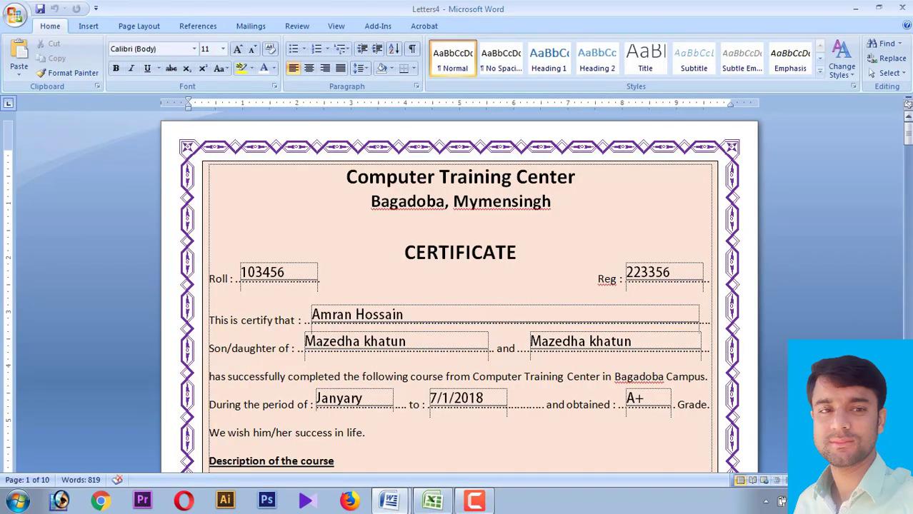
Open Print Preview of Letters4 with Ctrl+F2 and scroll through the merged certificate pages
mouse_move(907, 134)
left_mouse_down()
mouse_move(907, 151)
mouse_move(906, 125)
left_mouse_up()
key("ctrl+F2")
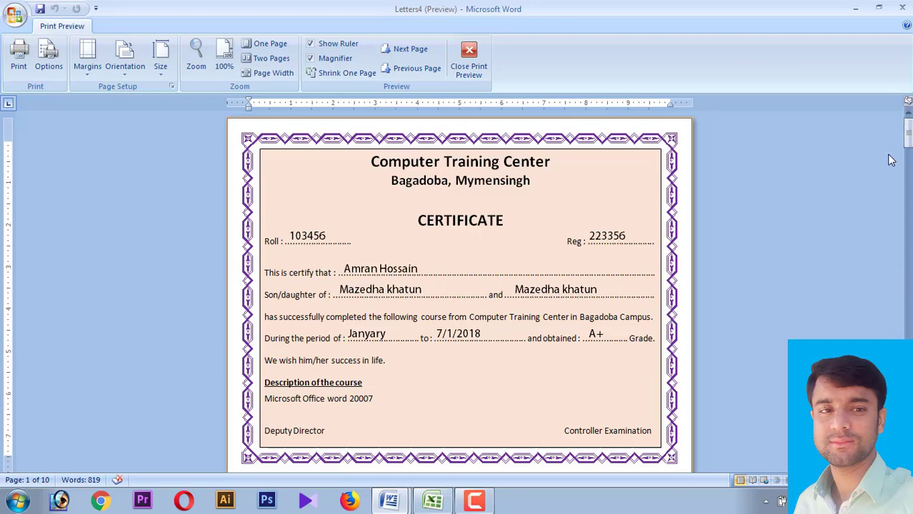
scroll(890, 160, "down", 1)
scroll(891, 160, "down", 1)
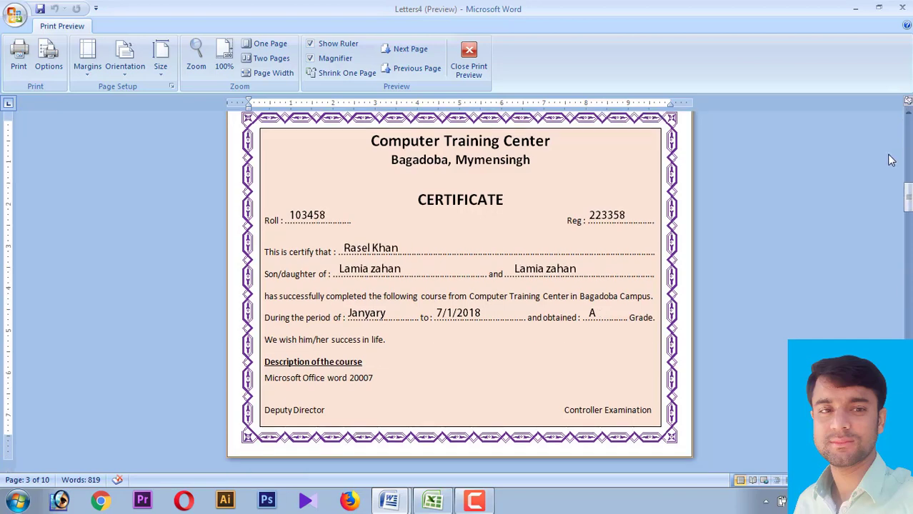
scroll(891, 160, "up", 1)
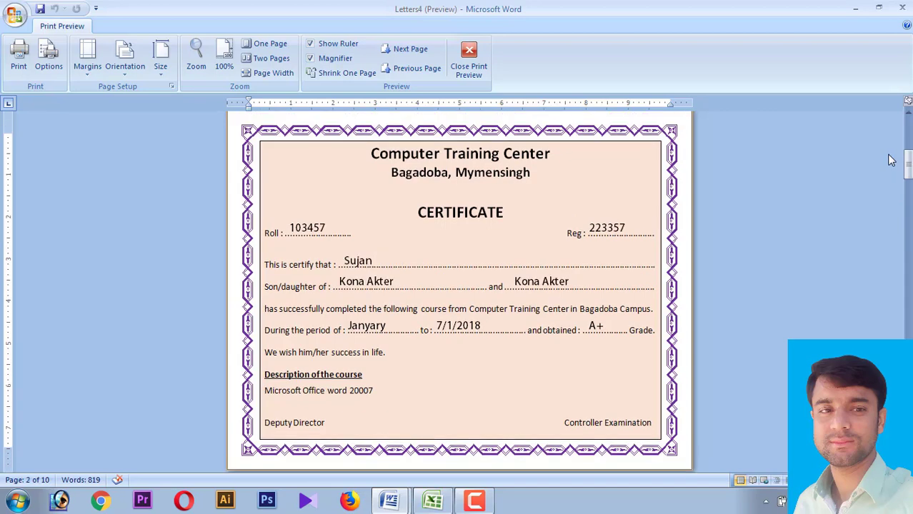
scroll(891, 160, "up", 1)
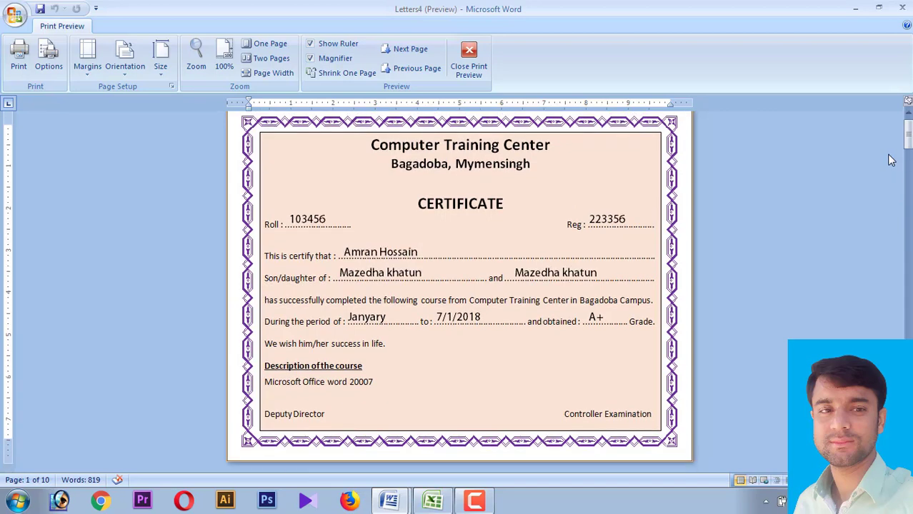